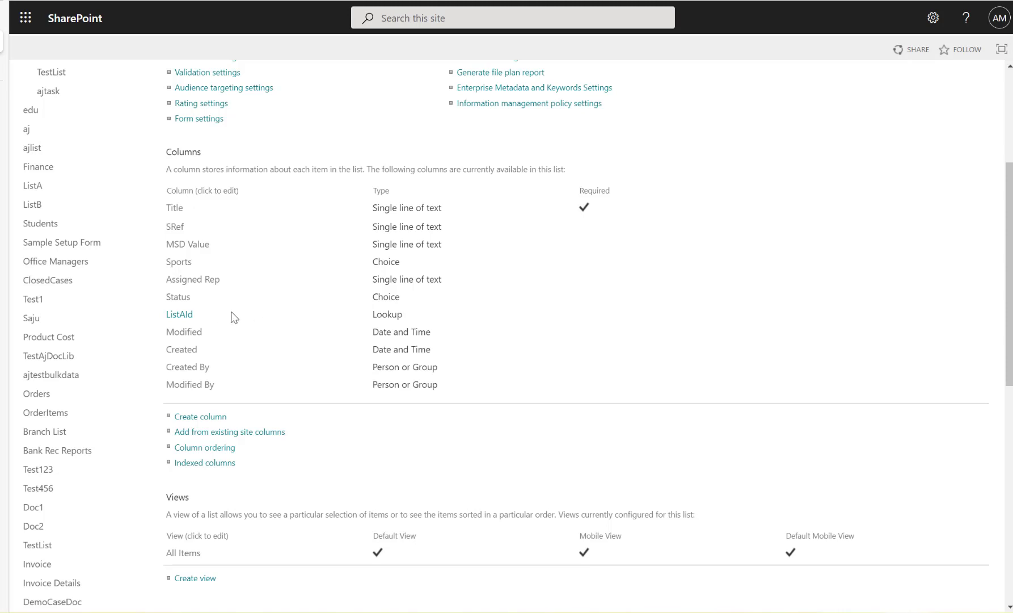
# Step: Examine ListB's columns and the settings of its ListAId lookup column
pyautogui.scroll(4, 258, 318)
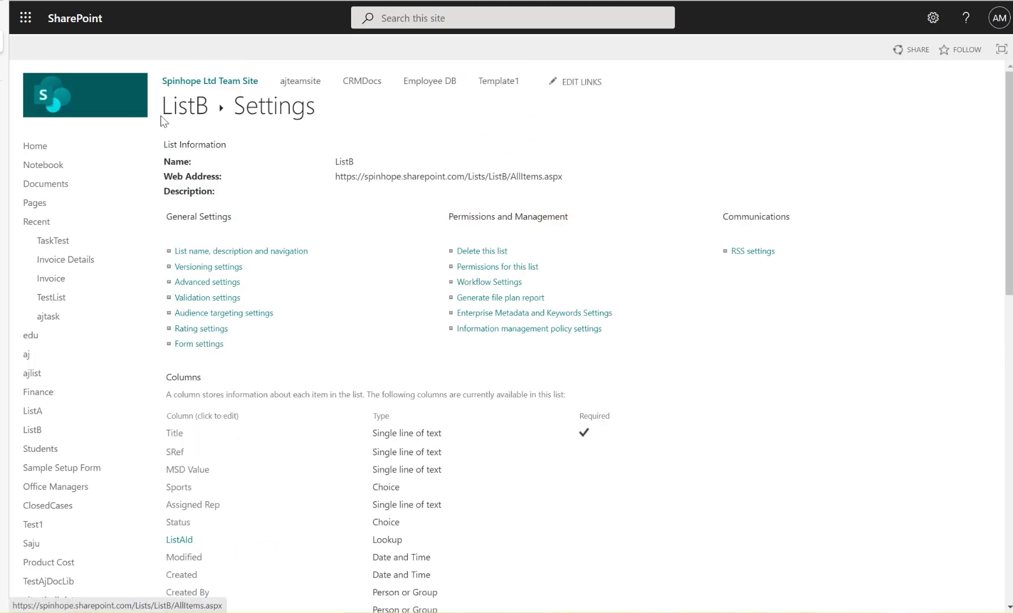
pyautogui.scroll(-3, 329, 217)
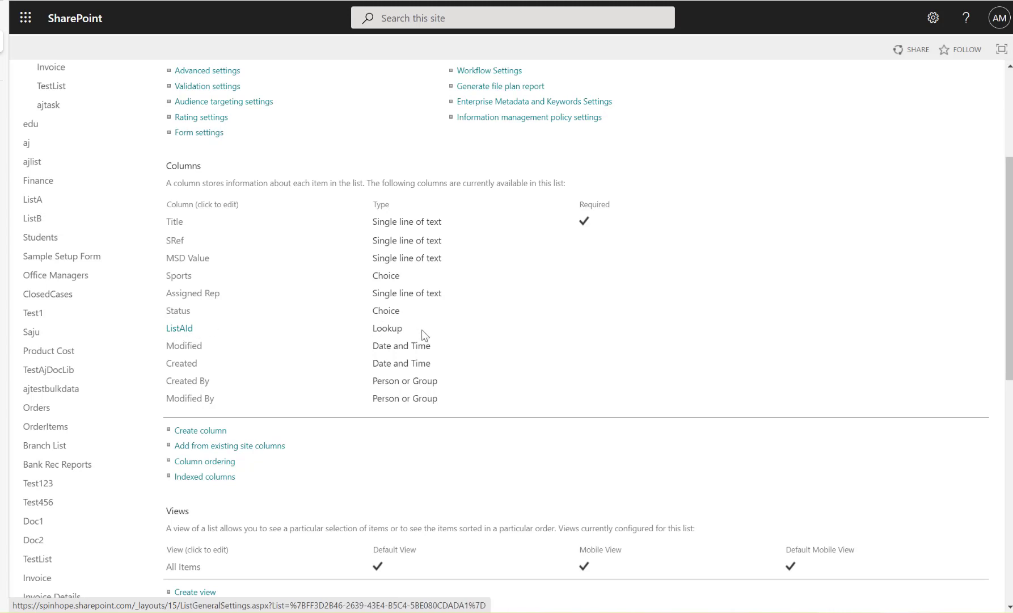
pyautogui.scroll(-3, 423, 334)
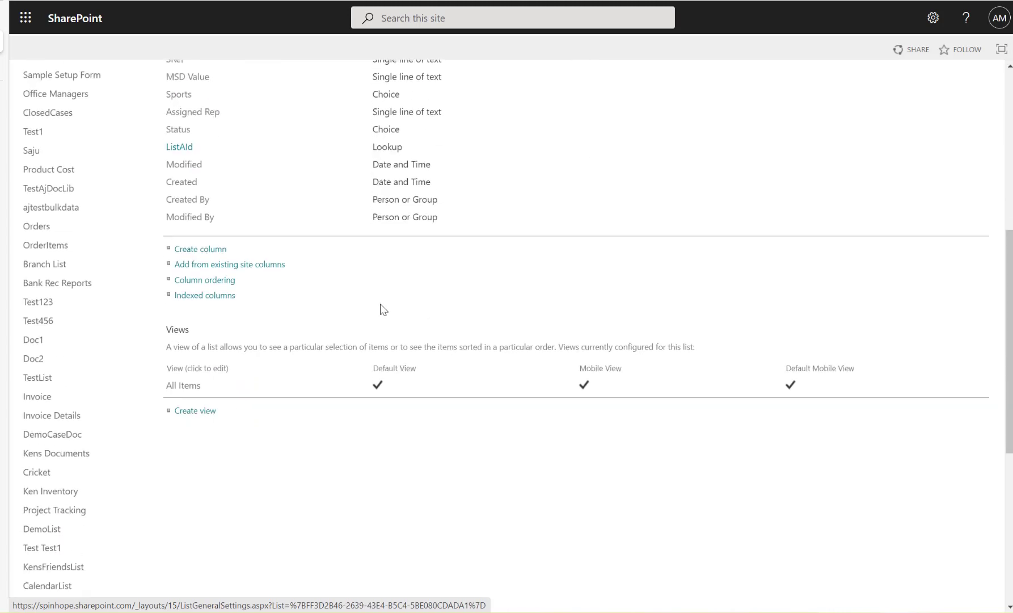
pyautogui.scroll(5, 363, 301)
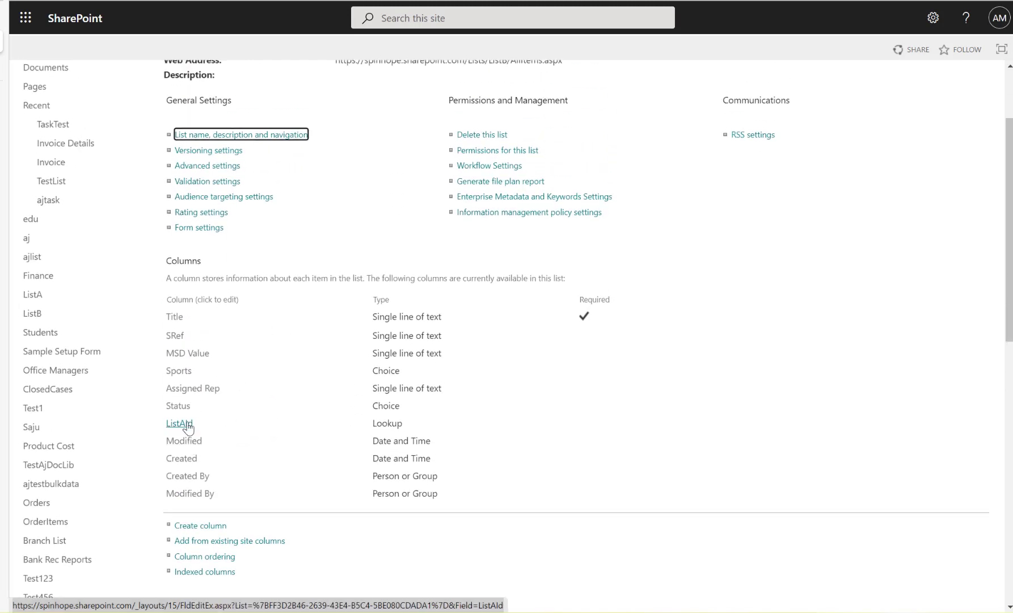
pyautogui.click(187, 425)
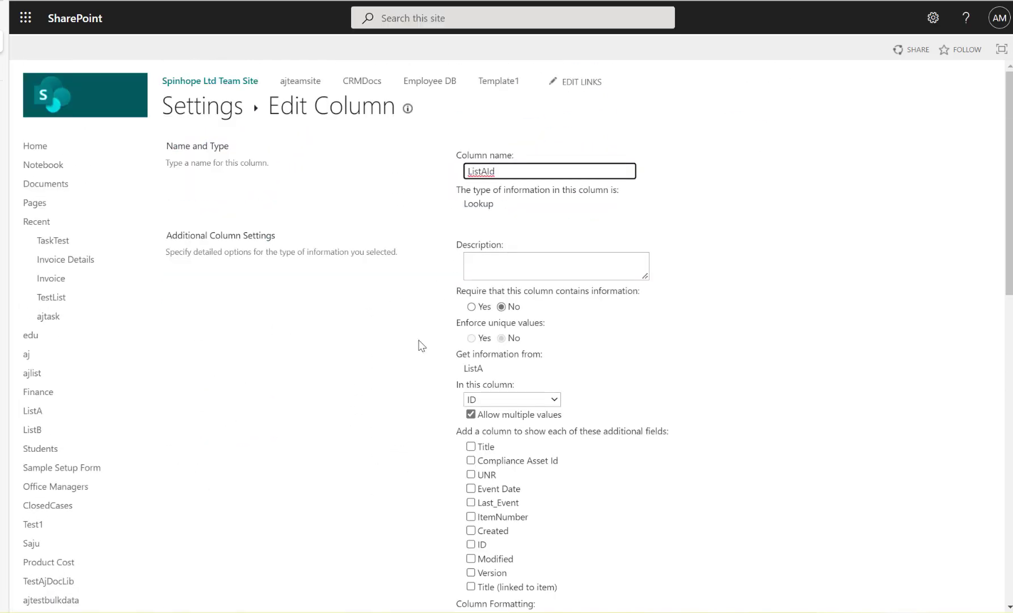
pyautogui.scroll(-3, 419, 344)
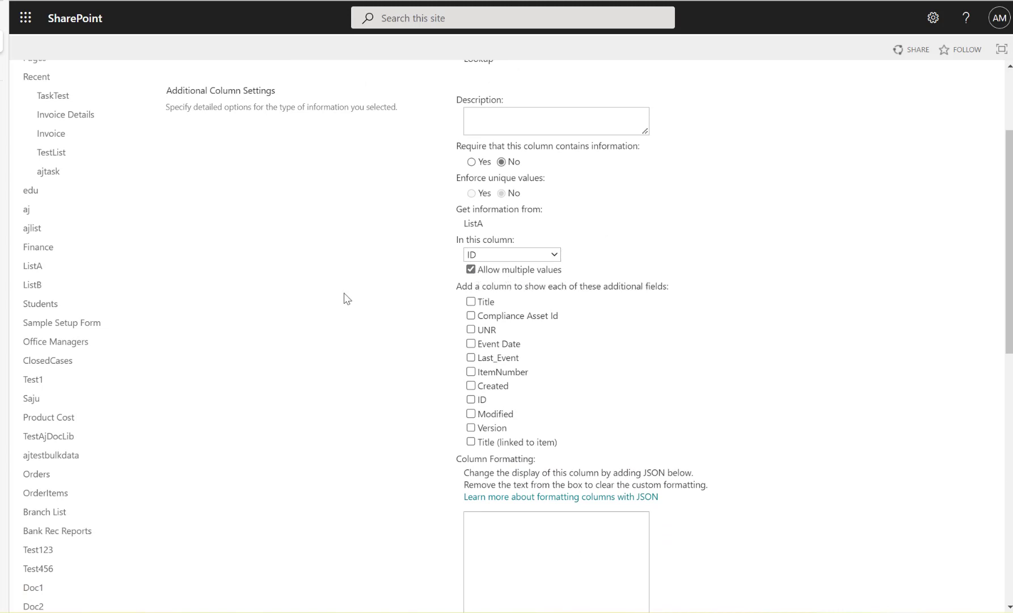
pyautogui.scroll(3, 346, 297)
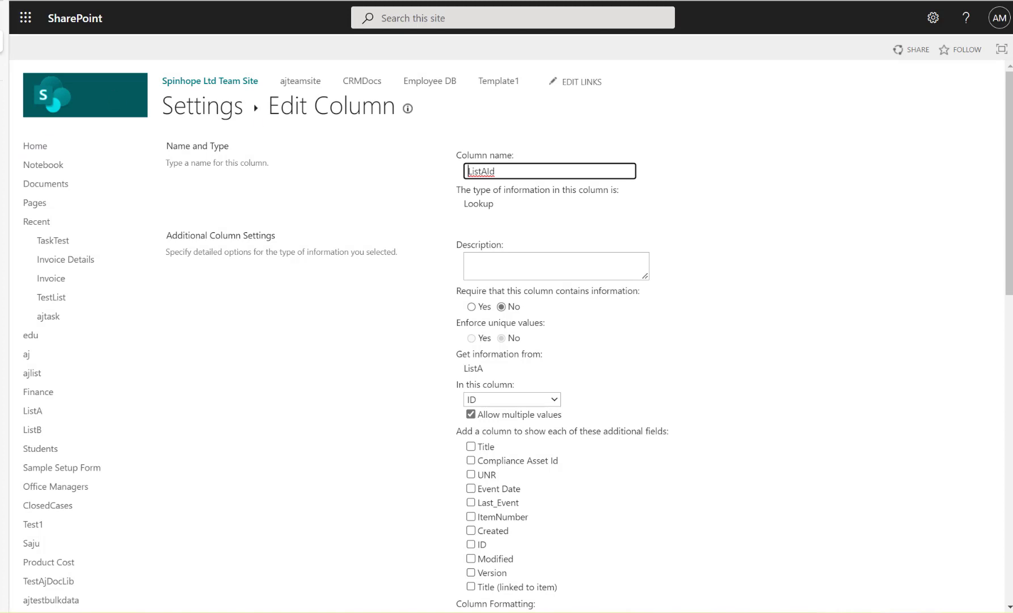
# Step: Return from the column settings to ListB's items and view their ListAId values
pyautogui.hotkey('alt', 'Left')
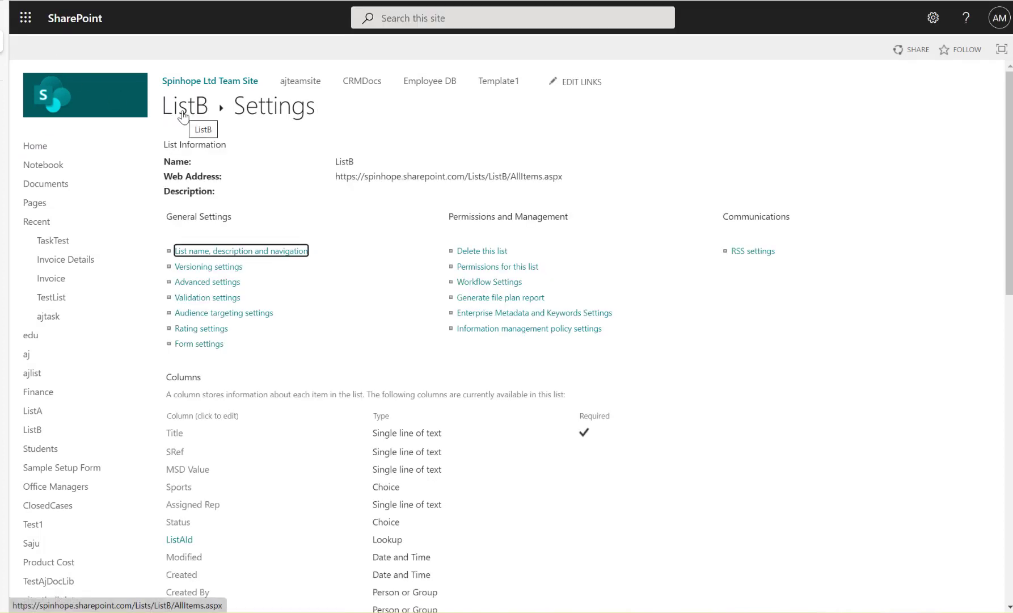
pyautogui.click(182, 117)
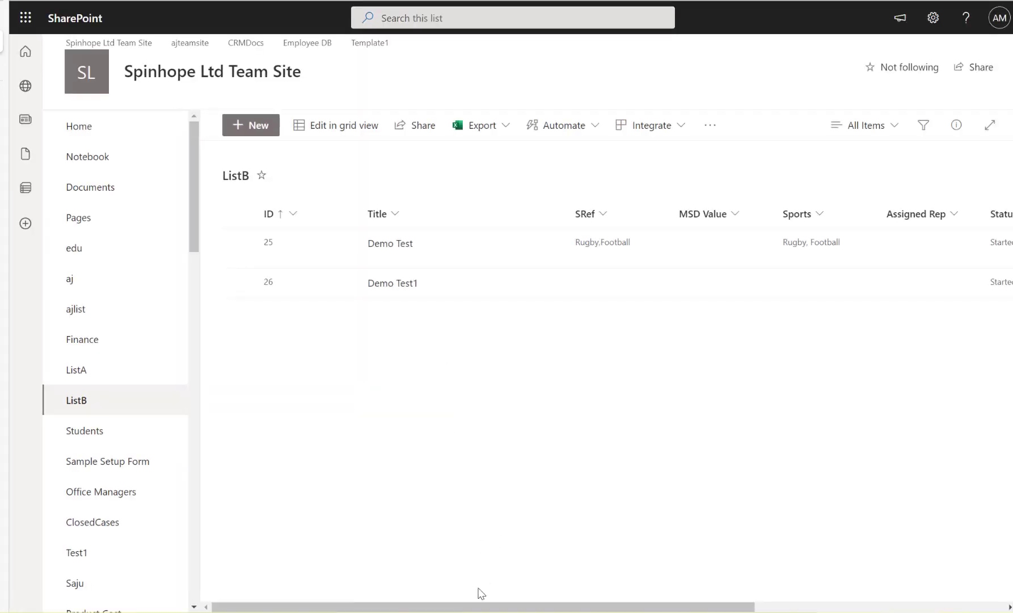
pyautogui.moveTo(502, 606); pyautogui.dragTo(843, 607)
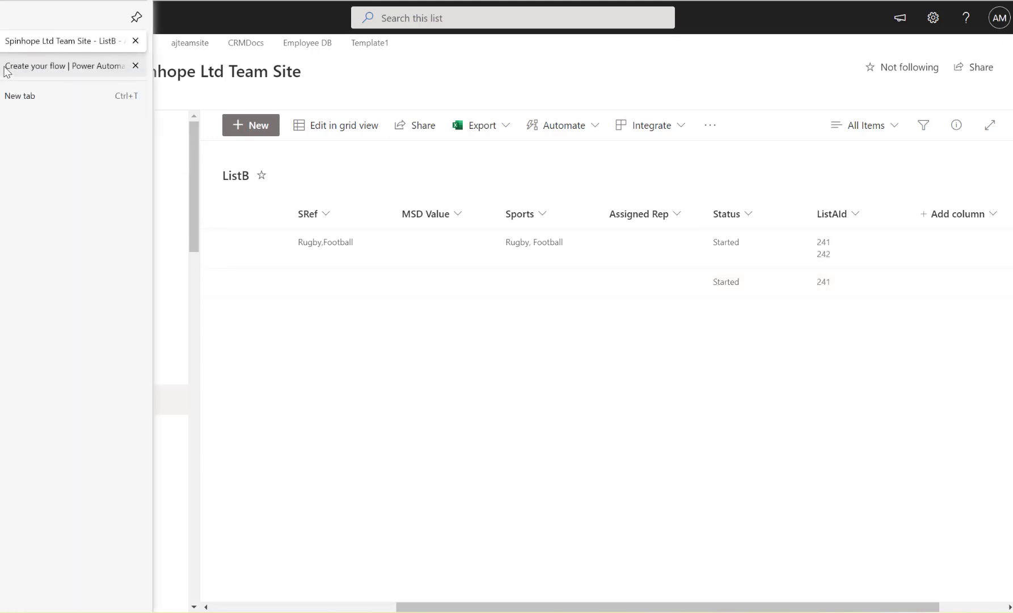
# Step: Switch to the Power Automate flow and add a SharePoint Get items action after the manual trigger
pyautogui.click(1, 67)
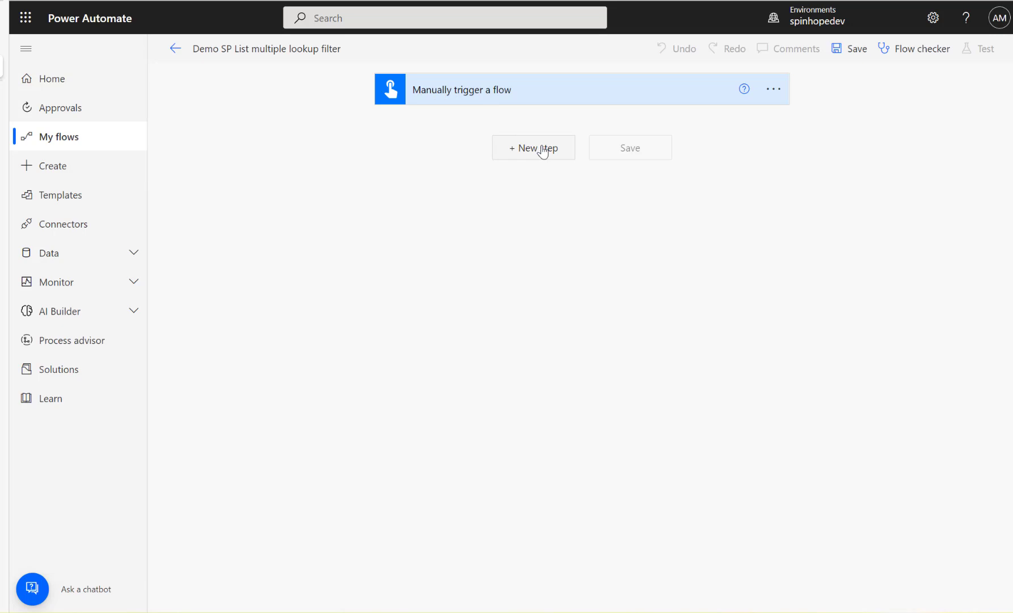
pyautogui.click(543, 152)
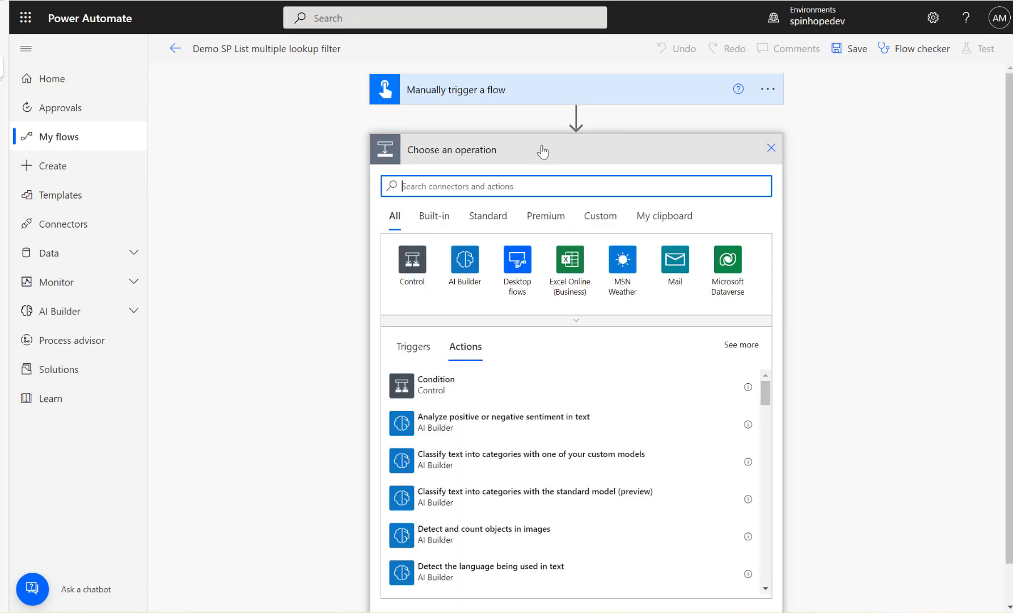
pyautogui.write('SharePoint')
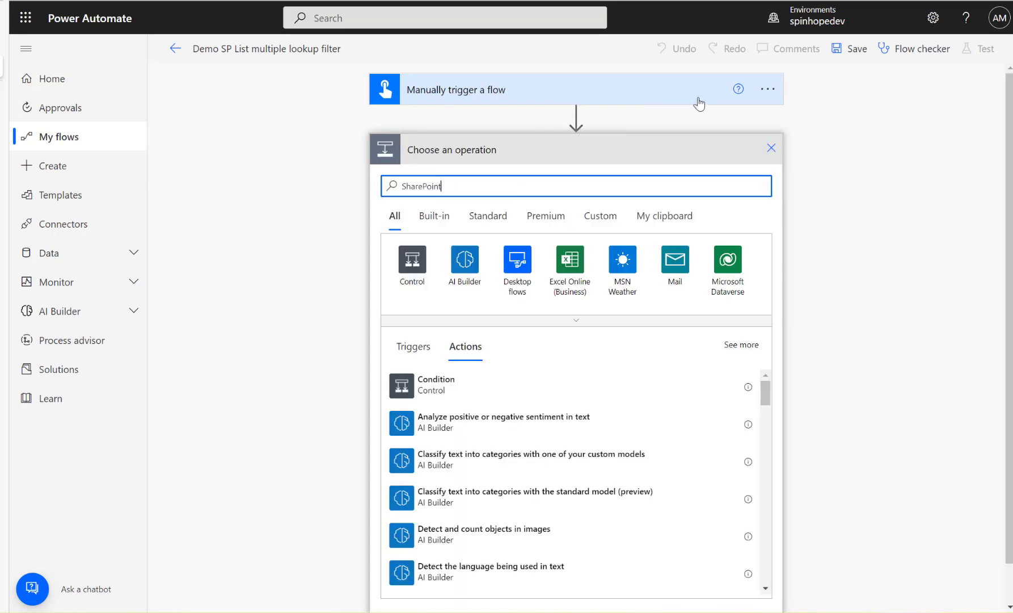
pyautogui.click(415, 267)
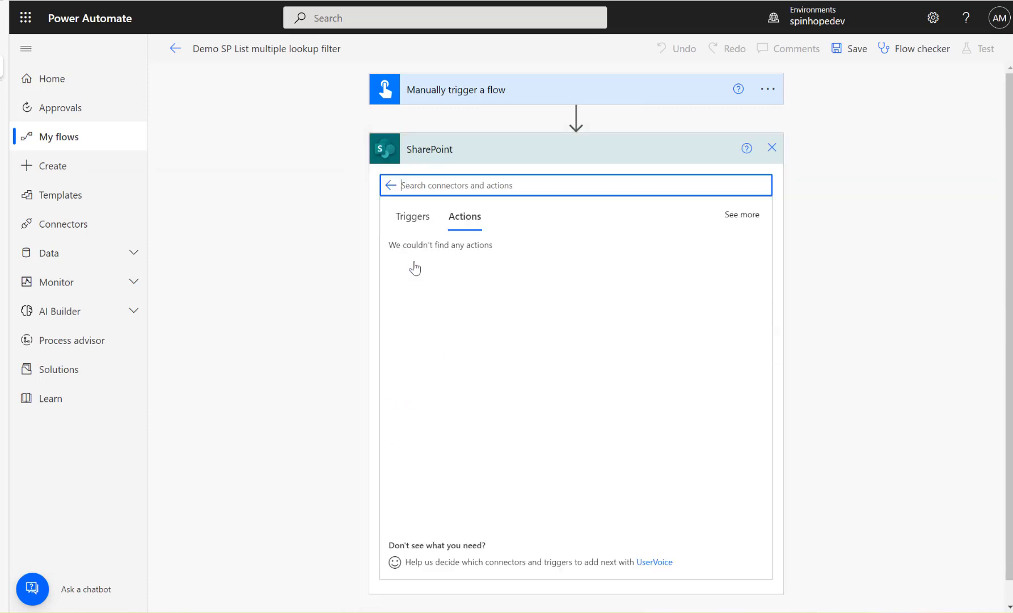
pyautogui.write('Get')
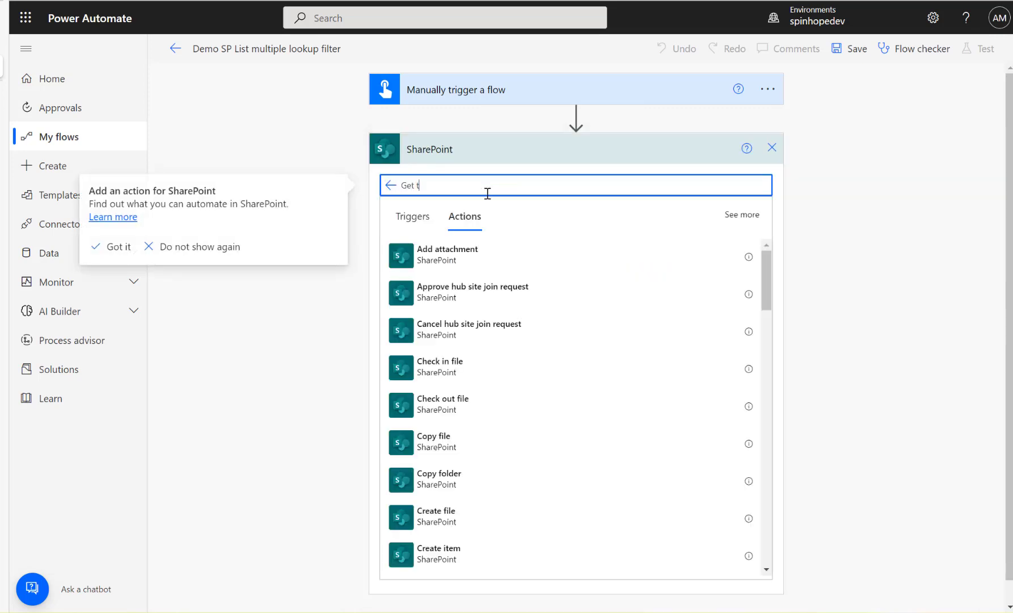
pyautogui.write(' t')
pyautogui.press('BackSpace')
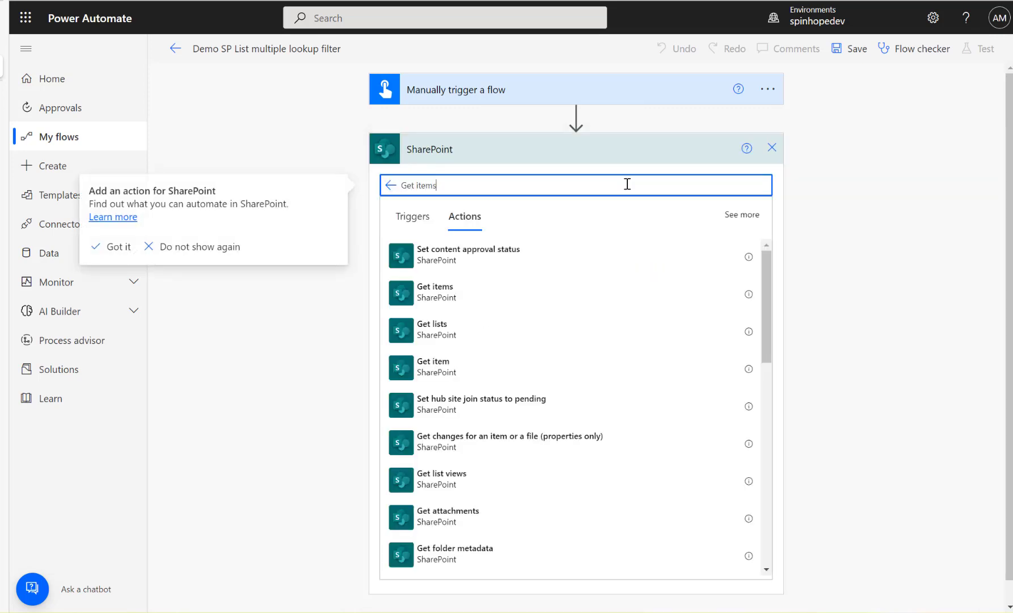
pyautogui.click(450, 261)
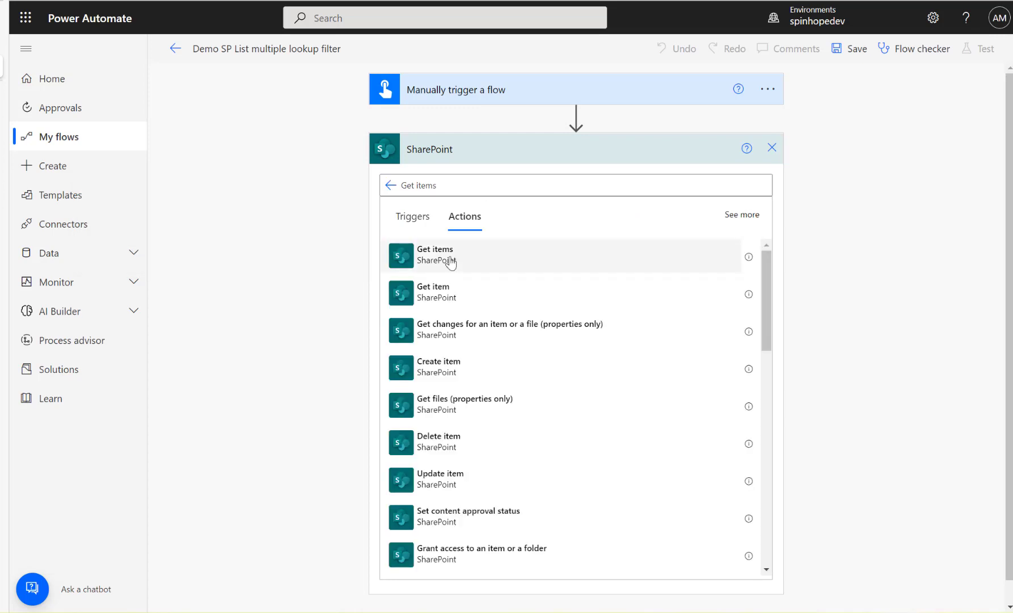
pyautogui.click(451, 261)
# Step: Set the Get items action's site address to Spinhope Ltd Team Site and its list name to ListB
pyautogui.click(757, 185)
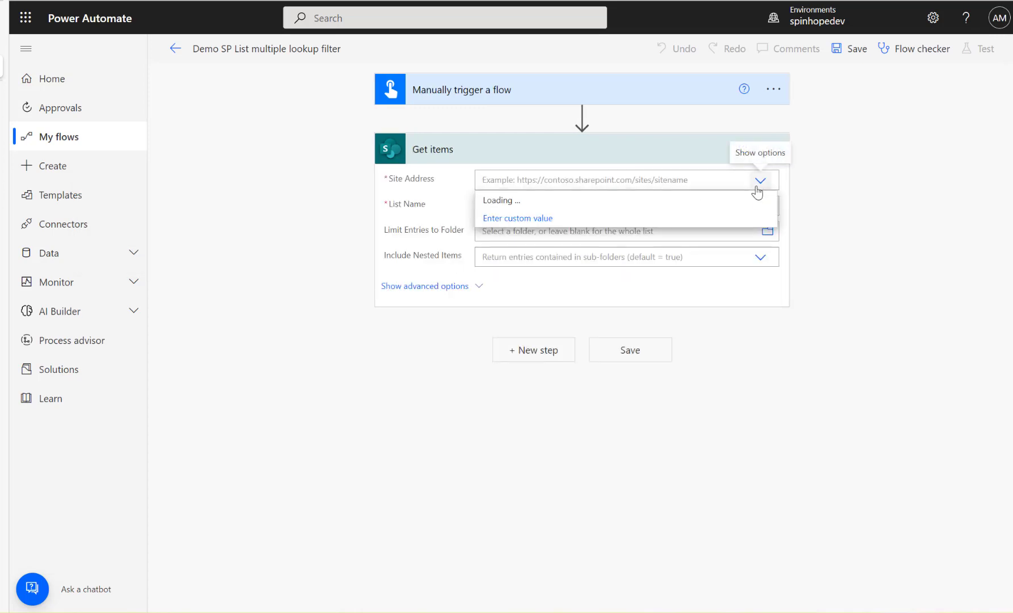
pyautogui.click(723, 359)
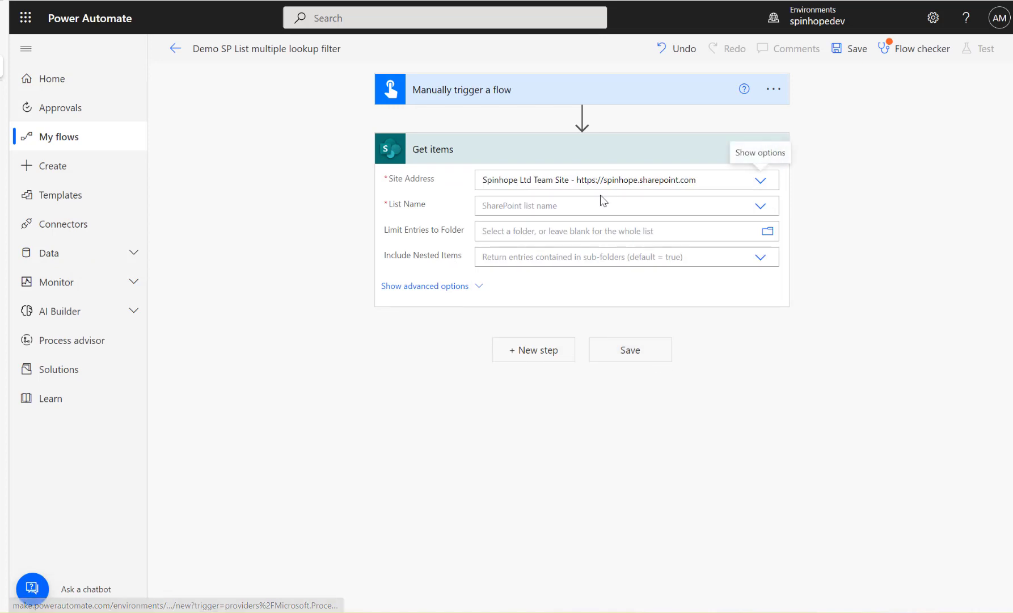
pyautogui.click(600, 206)
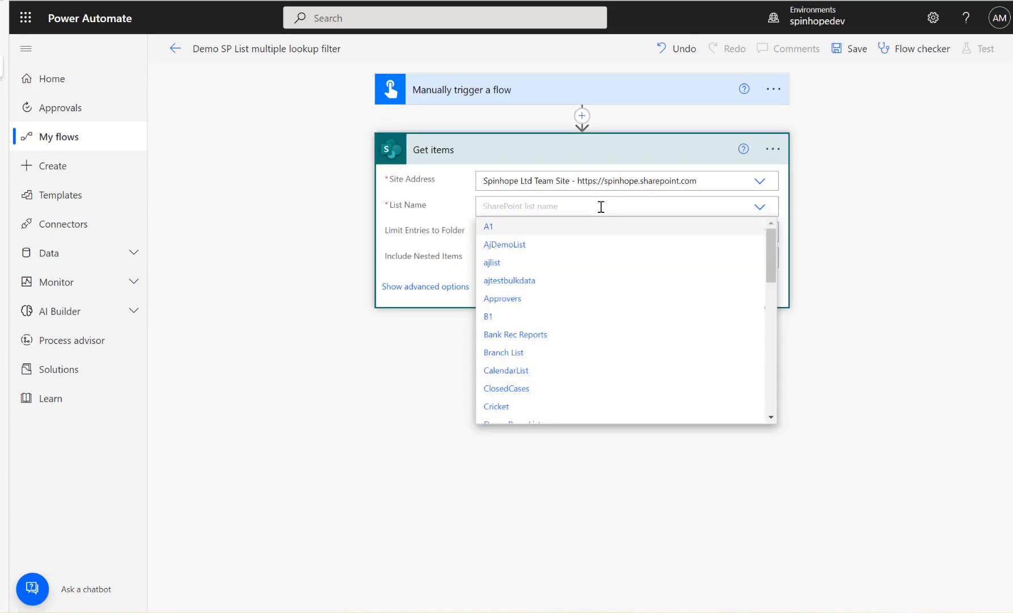
pyautogui.write('ListB')
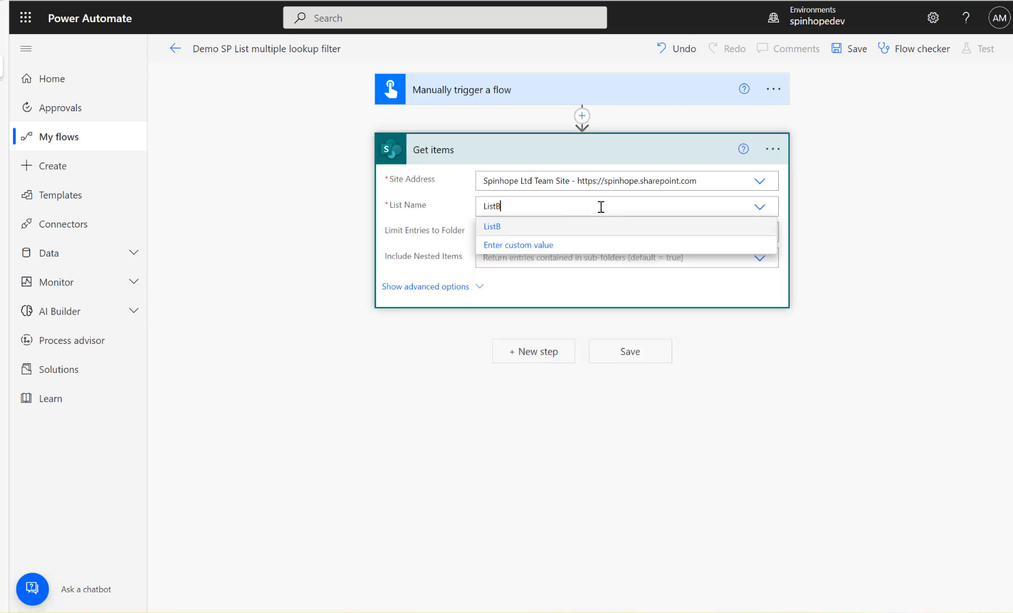
pyautogui.click(505, 230)
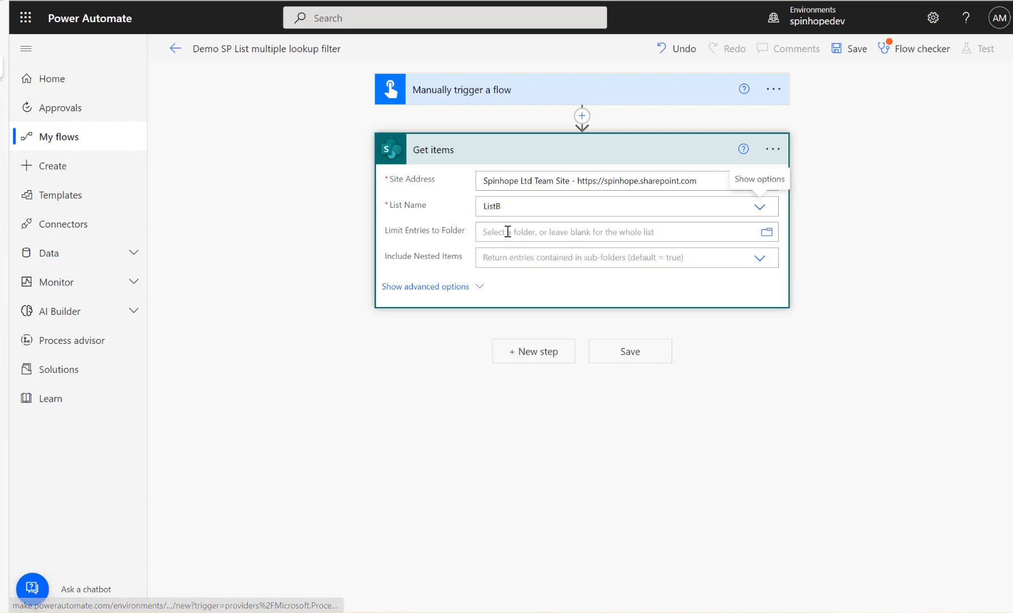
# Step: Add a Compose action after Get items with the ListAId dynamic content as its input
pyautogui.click(538, 352)
pyautogui.write('compose')
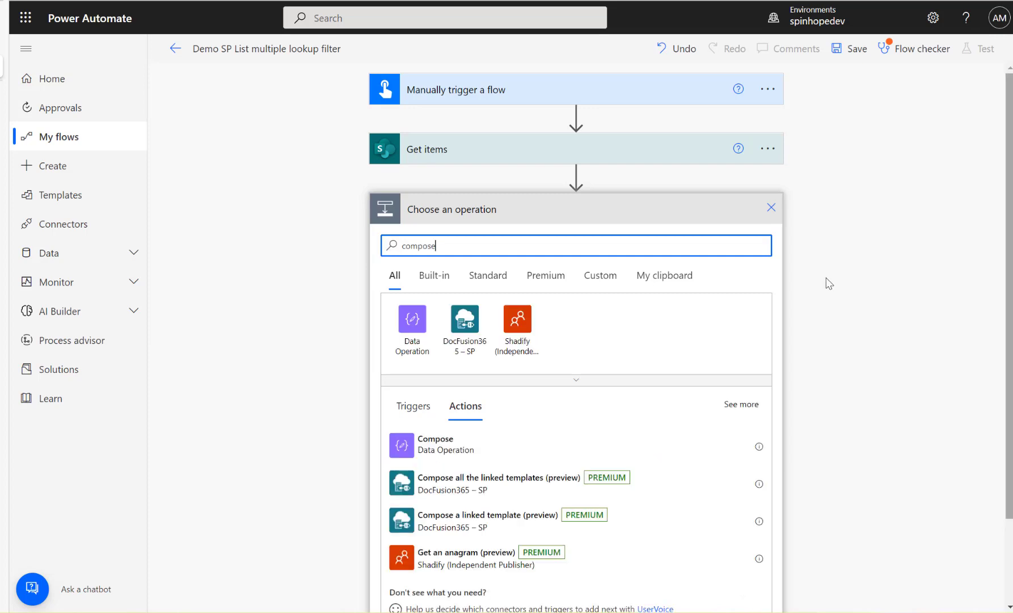
pyautogui.click(456, 449)
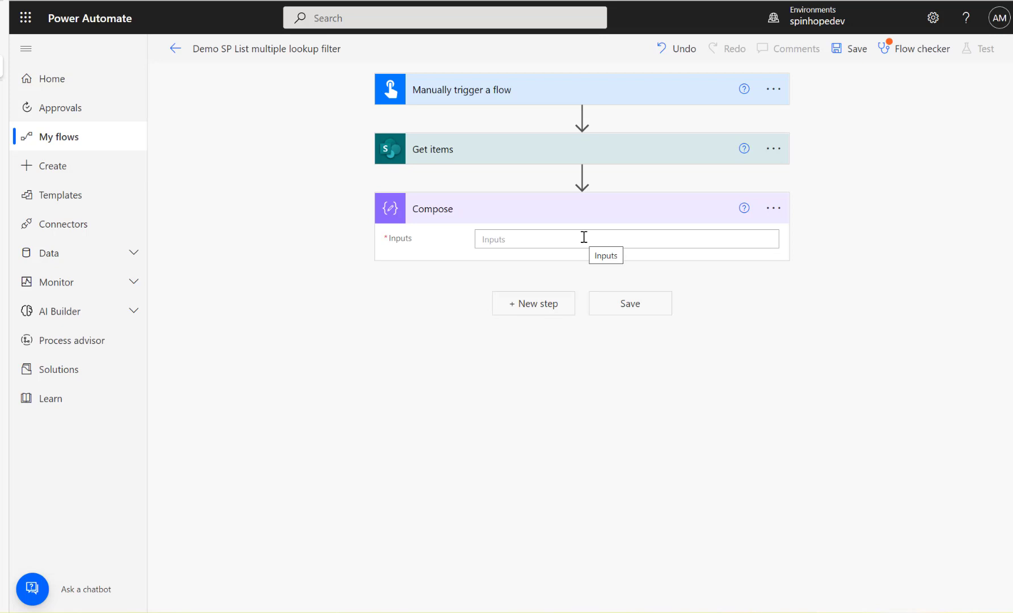
pyautogui.click(533, 243)
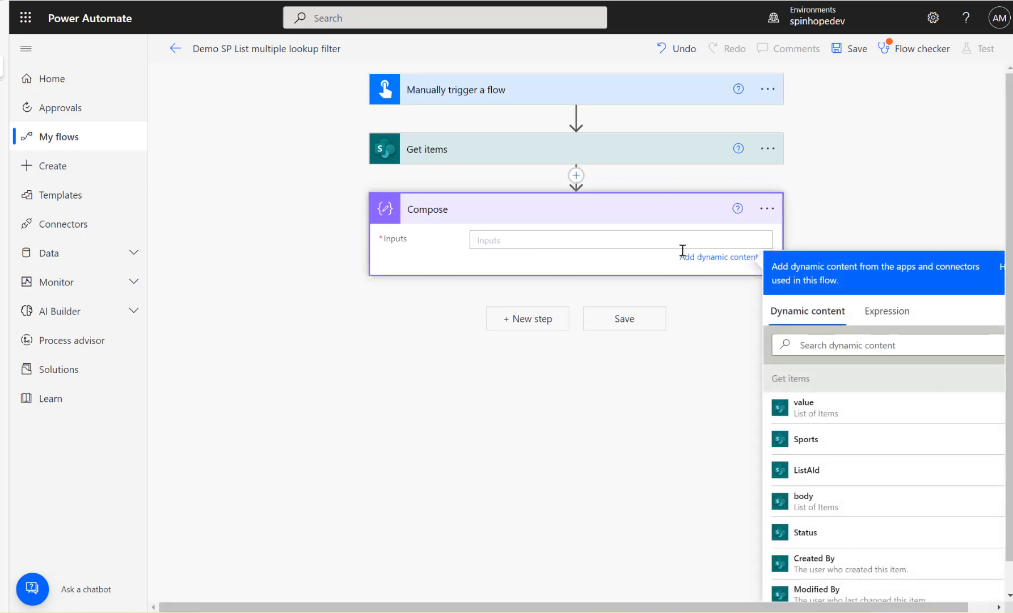
pyautogui.click(820, 346)
pyautogui.write('ListA')
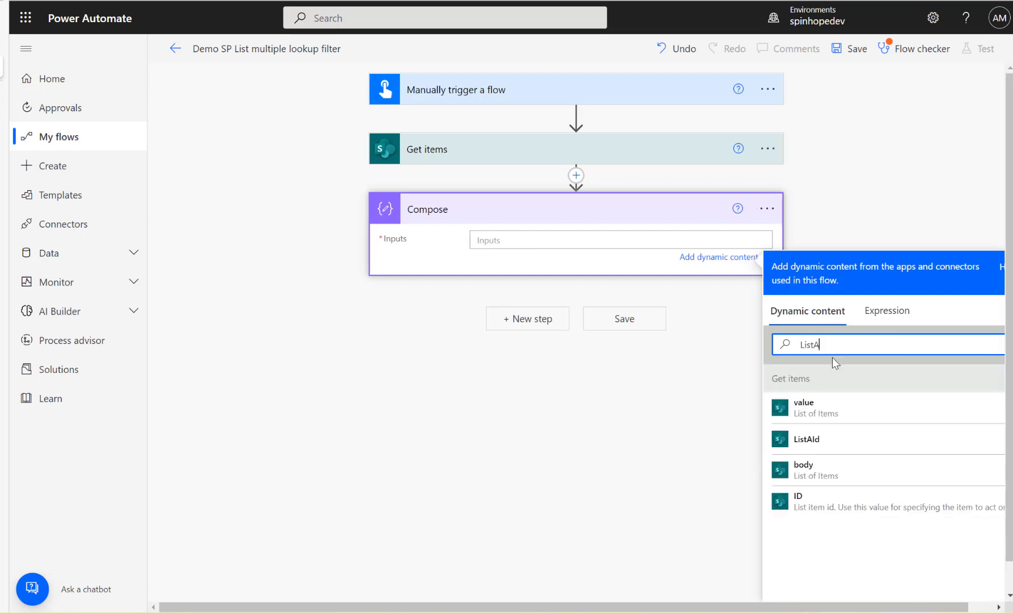
pyautogui.click(841, 443)
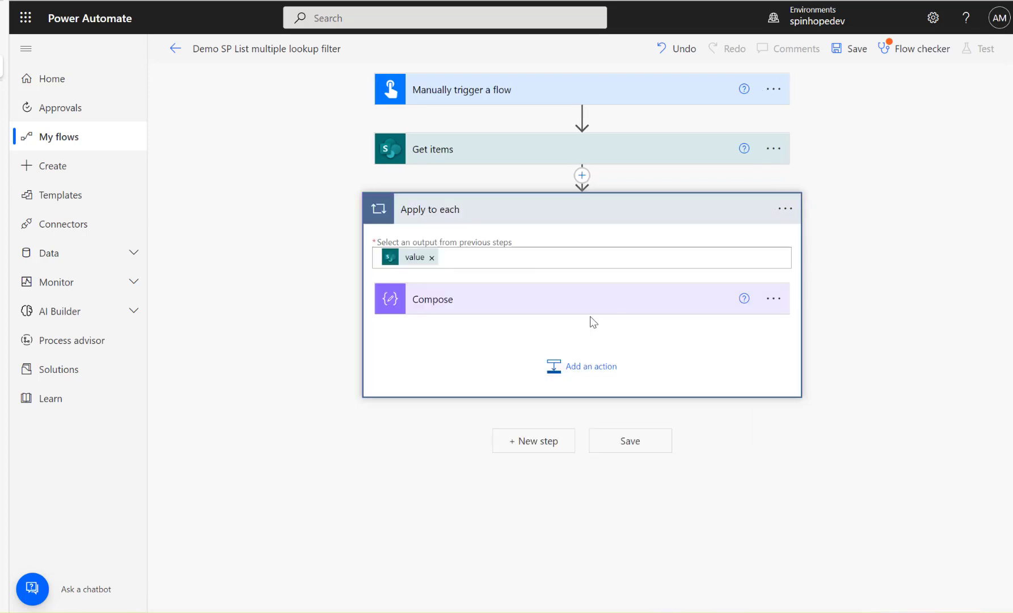
pyautogui.click(495, 299)
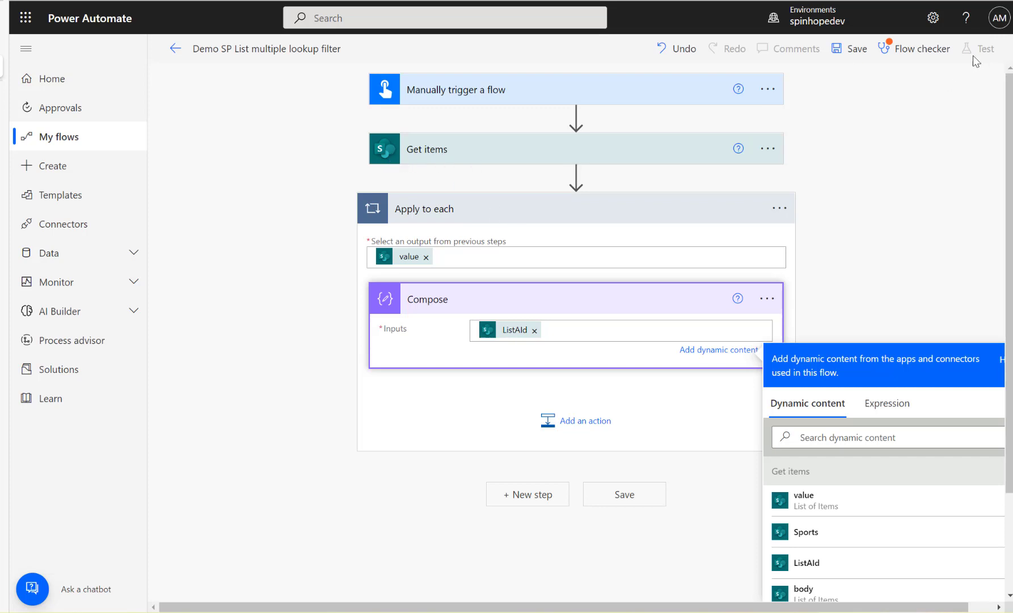
# Step: Save the flow and run a manual test of it
pyautogui.click(843, 55)
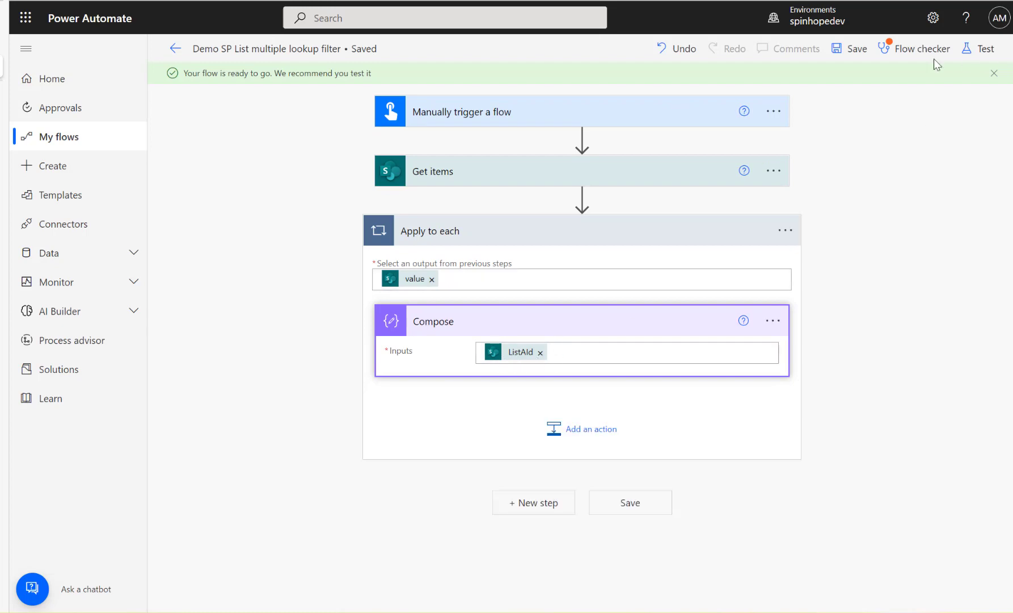
pyautogui.click(934, 57)
pyautogui.click(999, 60)
pyautogui.click(985, 54)
pyautogui.click(820, 95)
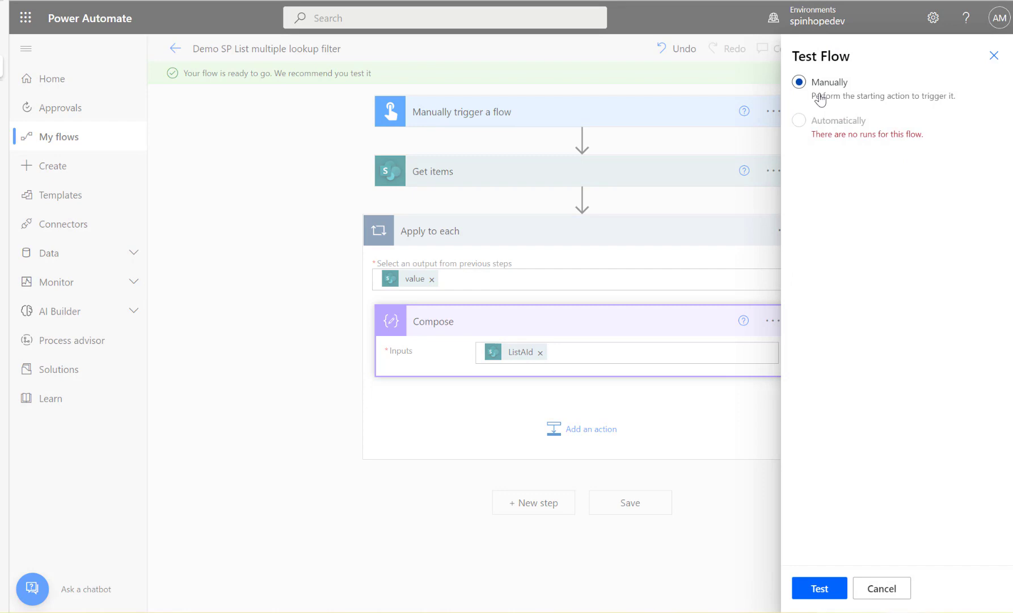
pyautogui.click(811, 590)
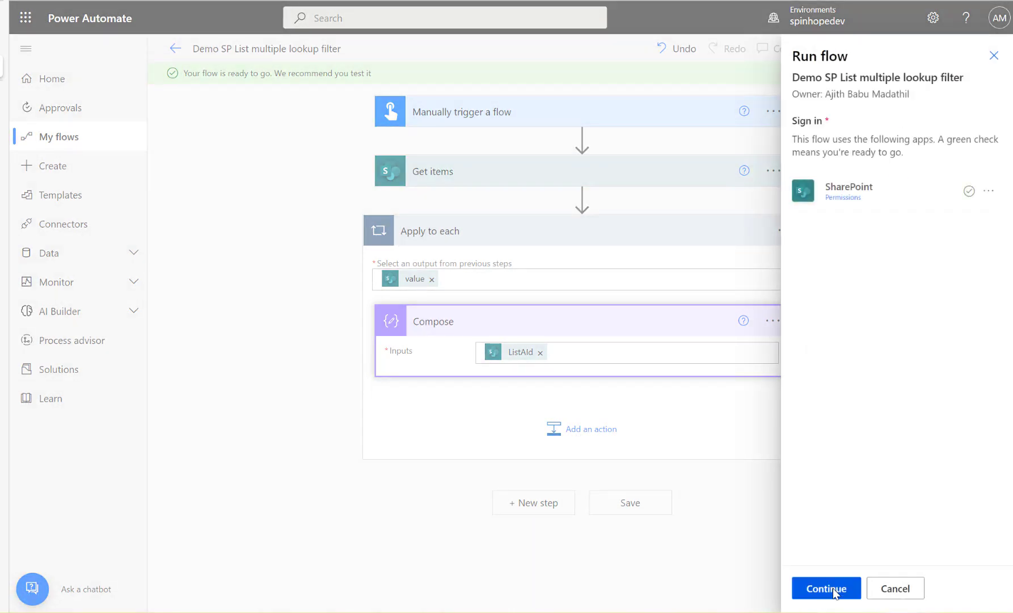
pyautogui.click(826, 588)
pyautogui.click(827, 588)
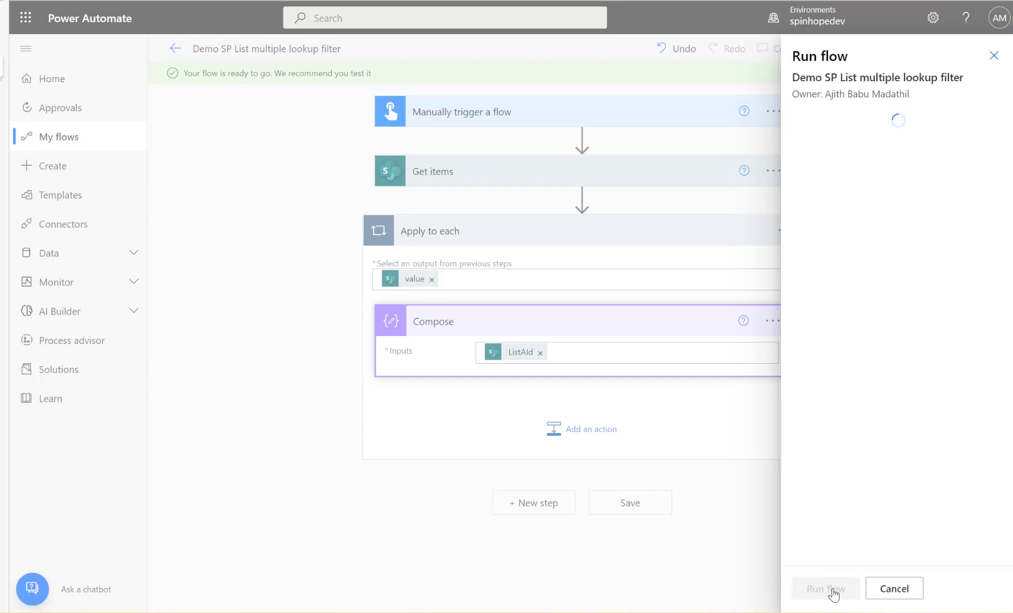
pyautogui.click(831, 593)
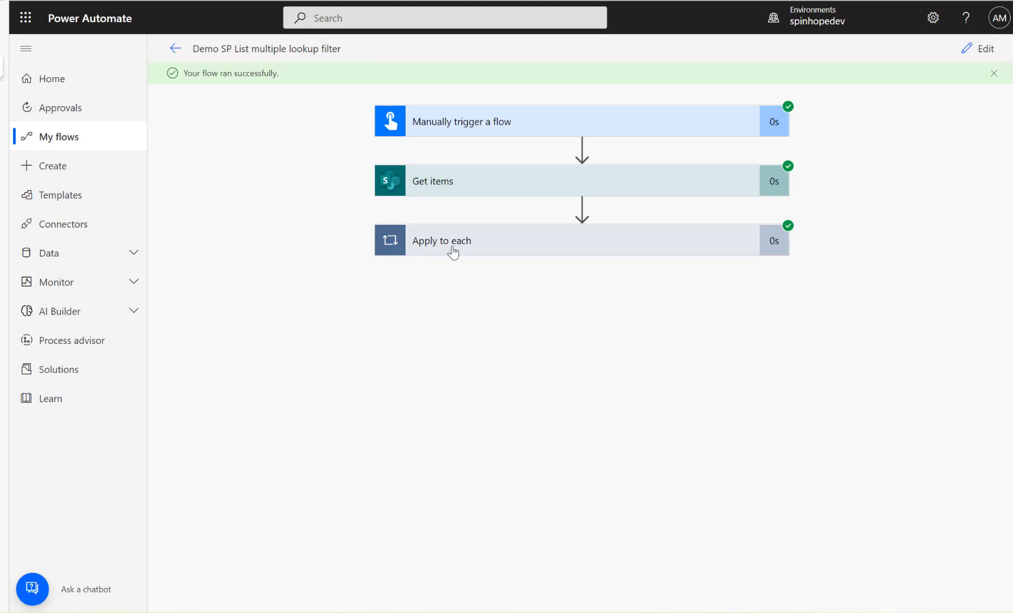
# Step: Expand the Apply to each loop in the run results and examine the Compose action's inputs and outputs
pyautogui.click(525, 248)
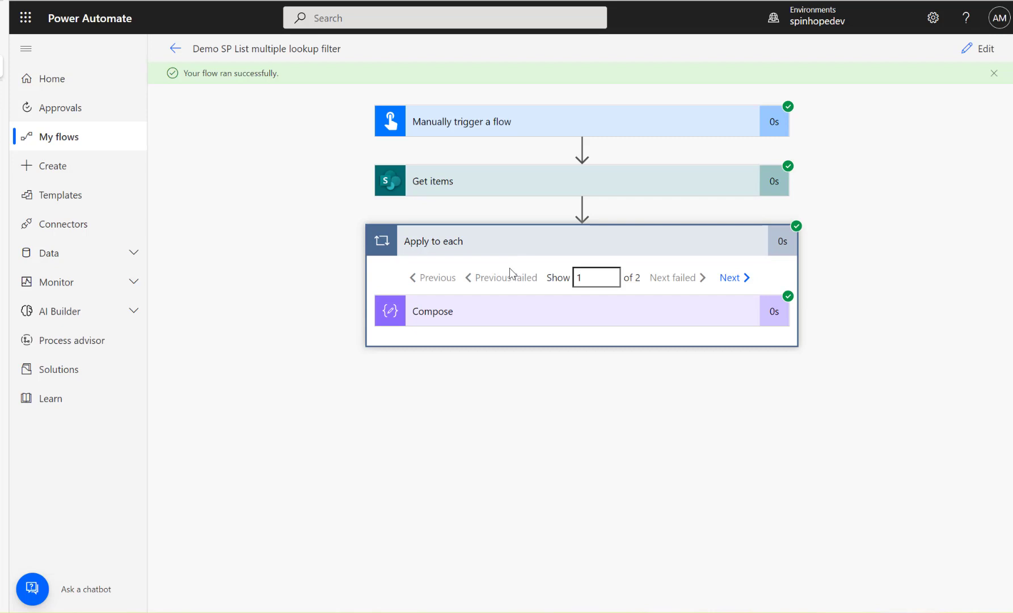
pyautogui.click(497, 303)
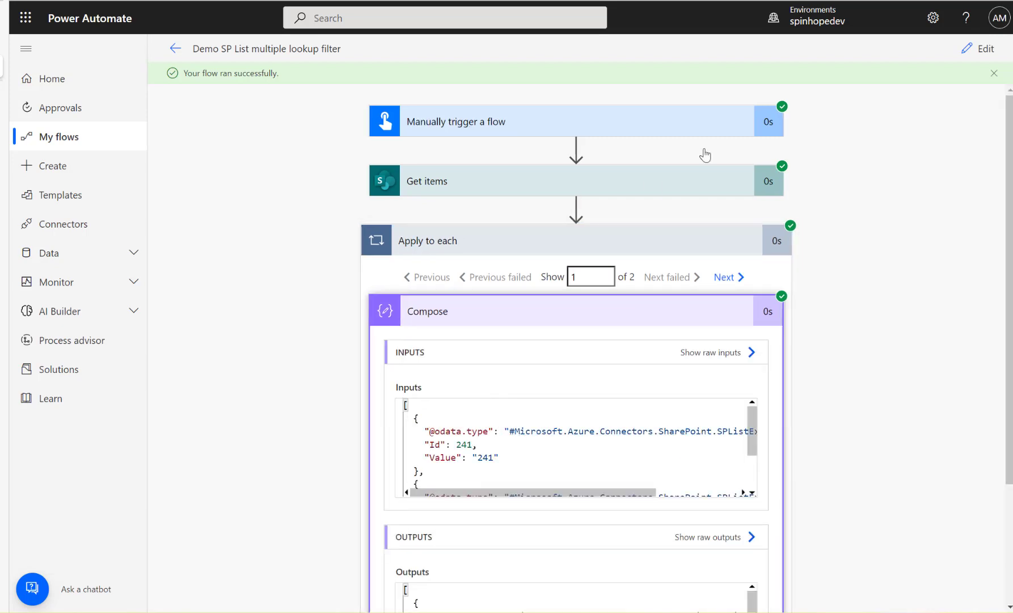
# Step: Read through the first iteration's Compose inputs and show its raw outputs
pyautogui.scroll(-1, 548, 410)
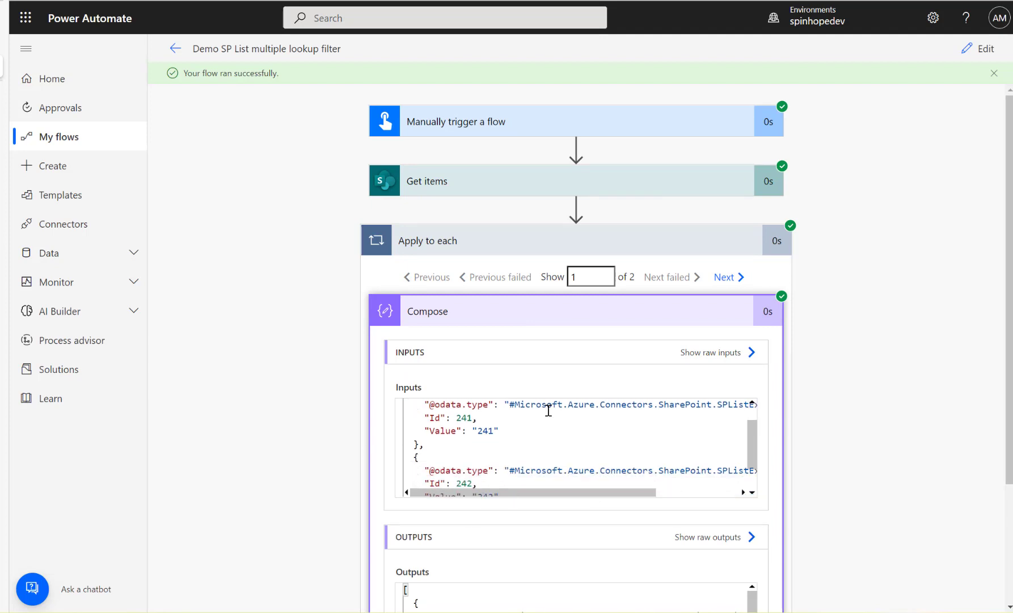
pyautogui.scroll(-2, 560, 418)
pyautogui.scroll(-1, 717, 517)
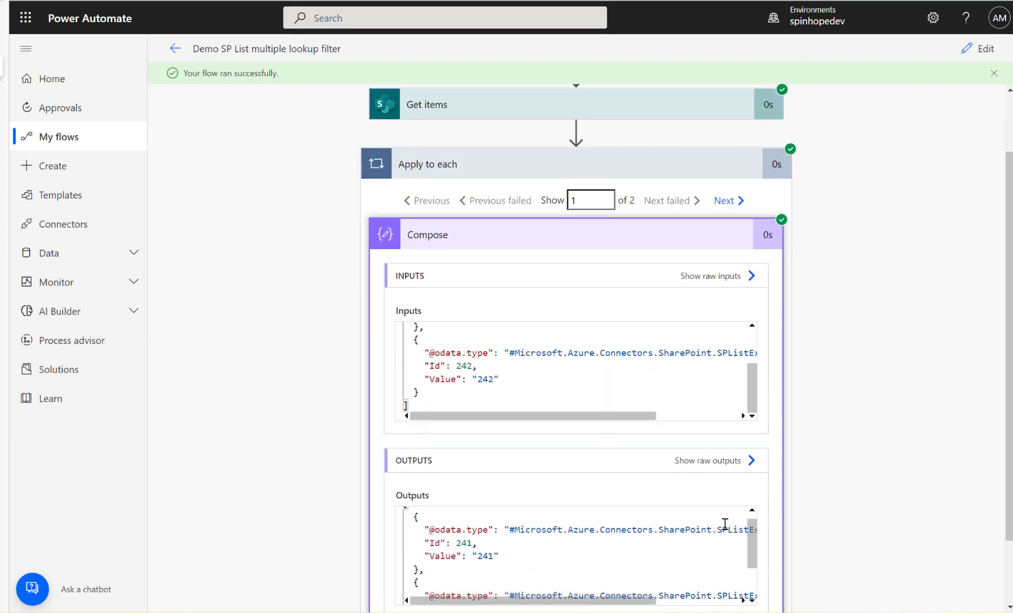
pyautogui.click(709, 464)
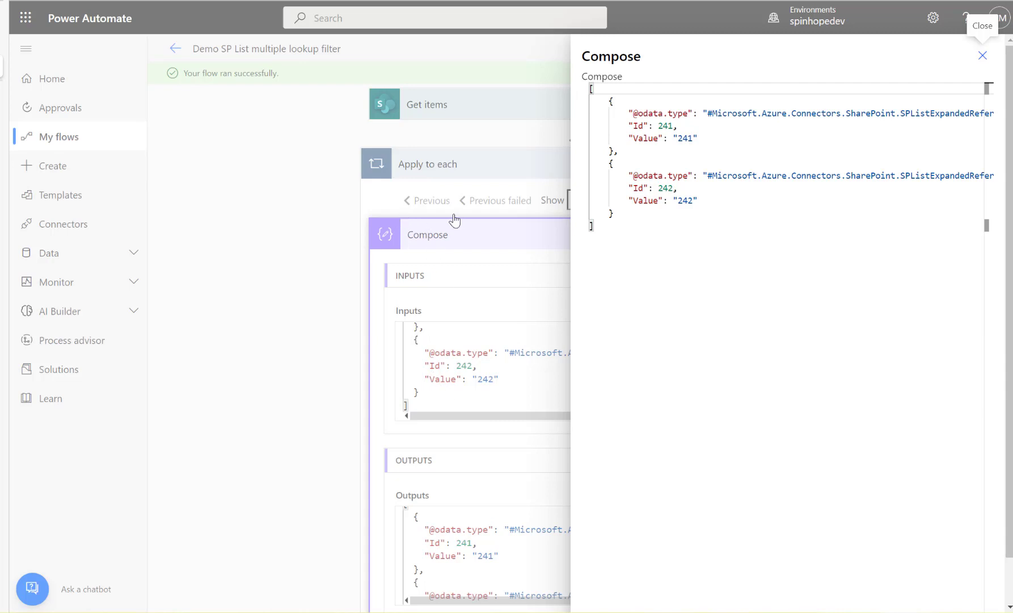
# Step: Compare the first iteration's raw Compose output with the ListAId column of ListB in SharePoint, and close the raw output
pyautogui.moveTo(8, 43)
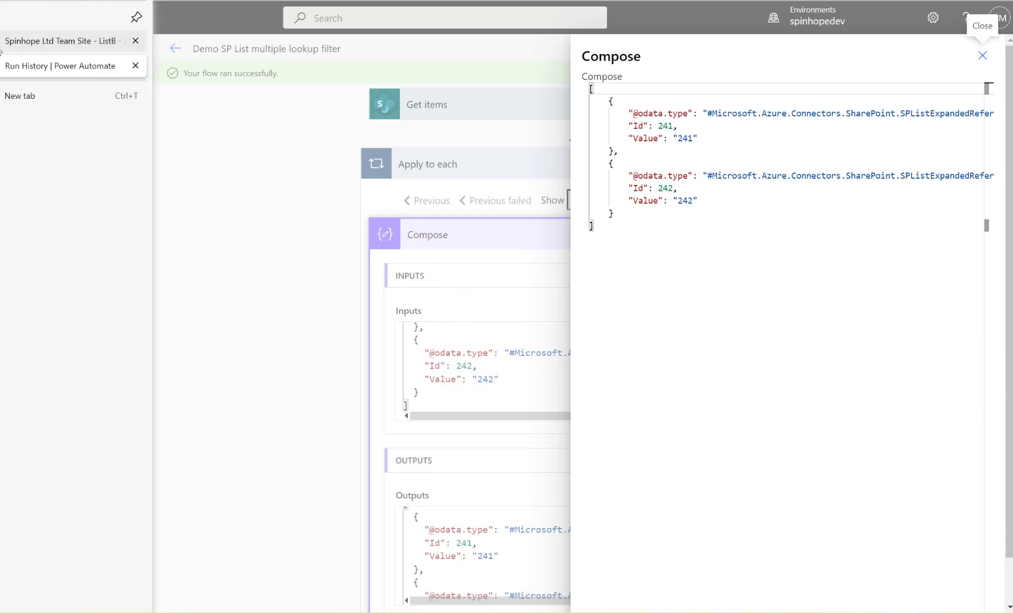
pyautogui.click(57, 40)
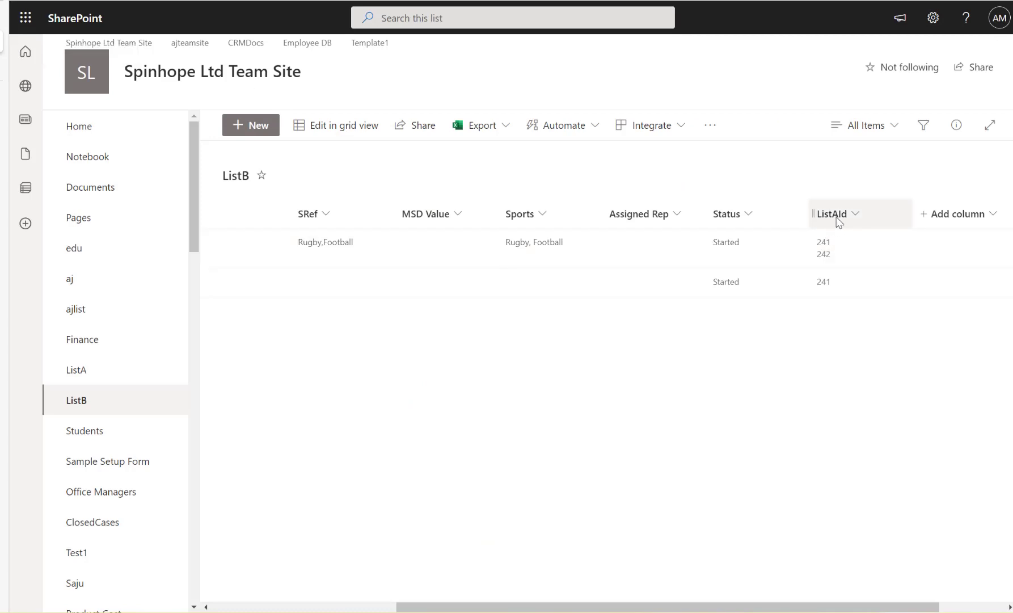
pyautogui.click(5, 65)
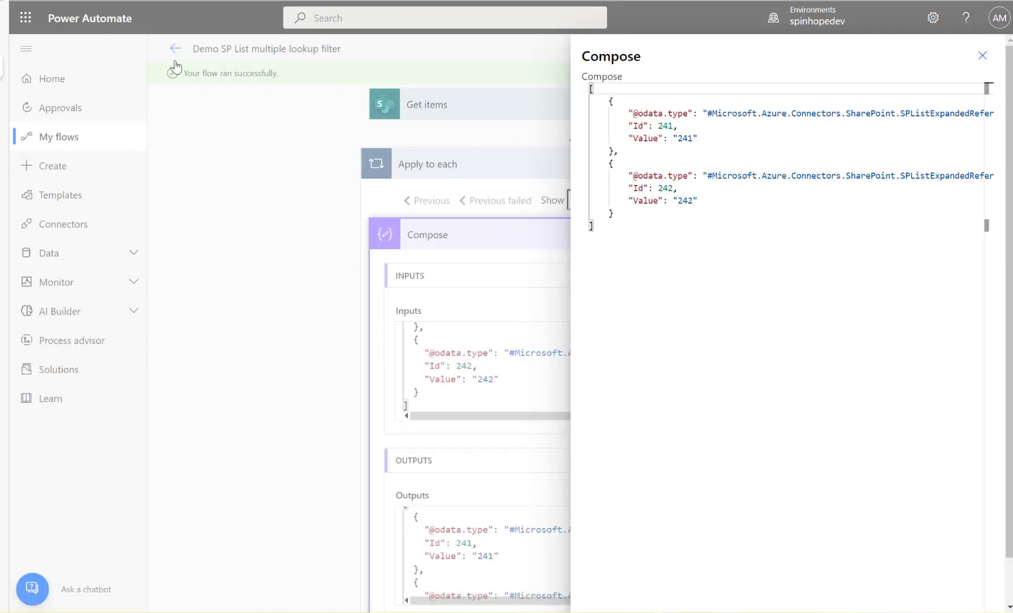
pyautogui.doubleClick(629, 129)
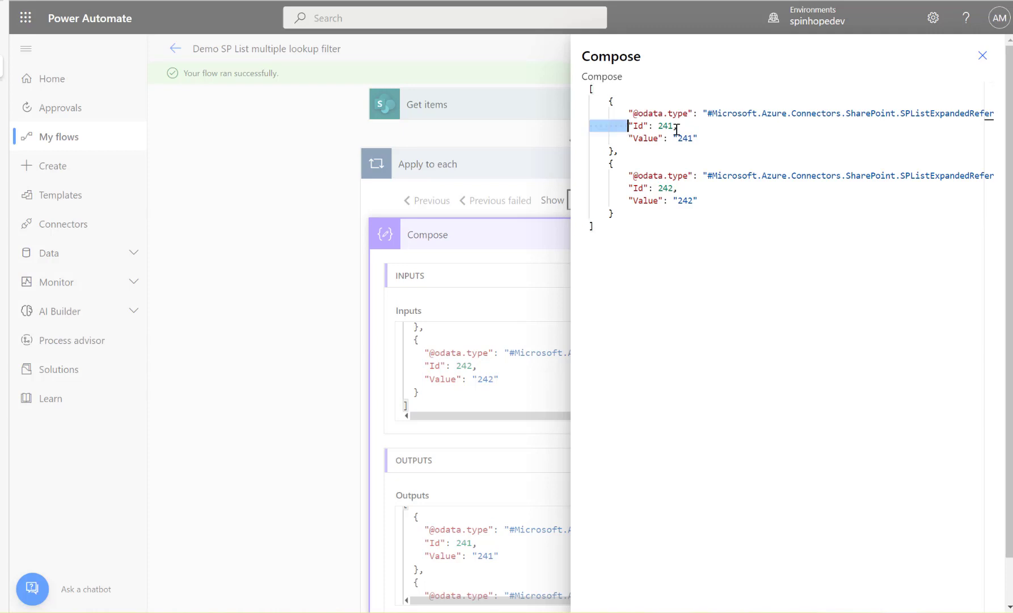
pyautogui.moveTo(670, 129); pyautogui.dragTo(698, 130)
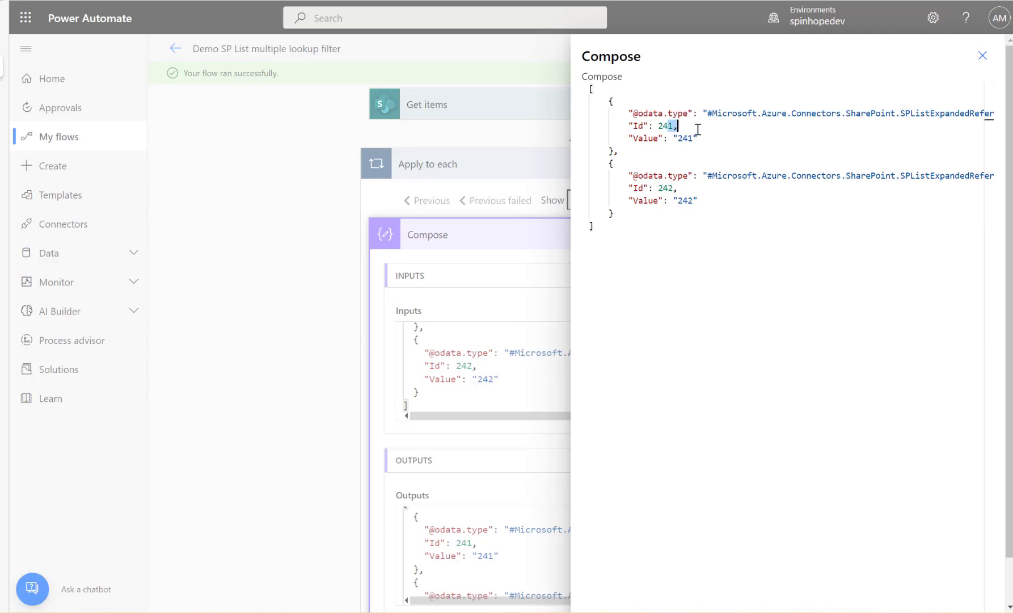
pyautogui.click(978, 58)
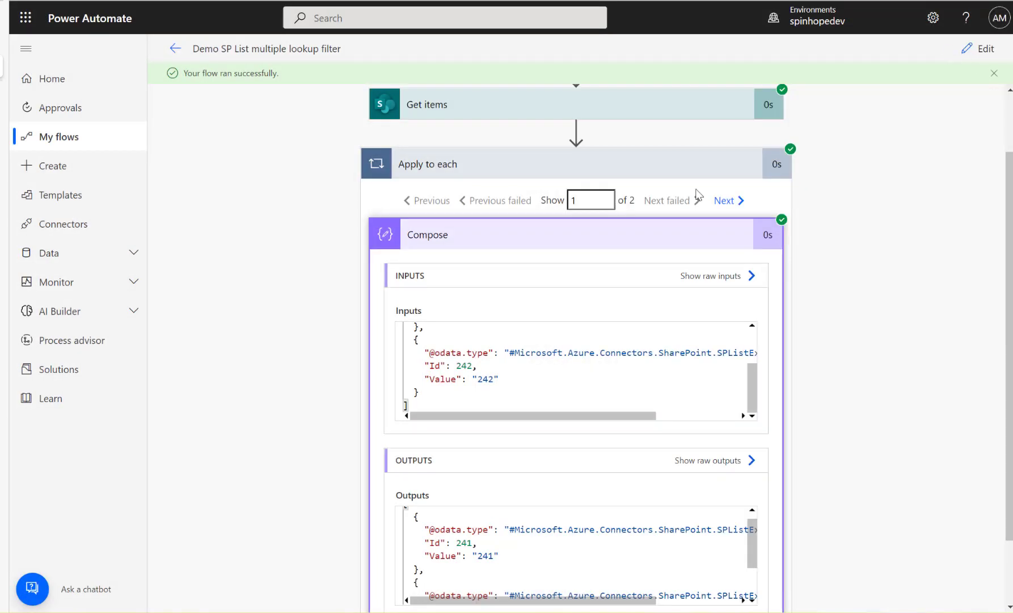
# Step: Examine the second iteration's raw Compose output and compare it with the second item's ListAId value in SharePoint's ListB
pyautogui.click(738, 210)
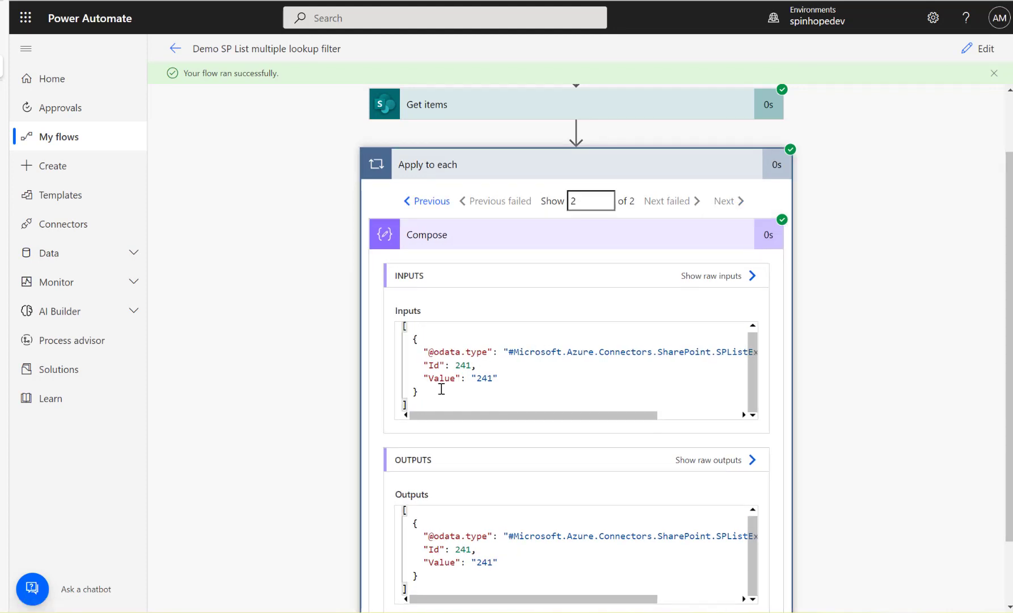
pyautogui.click(716, 466)
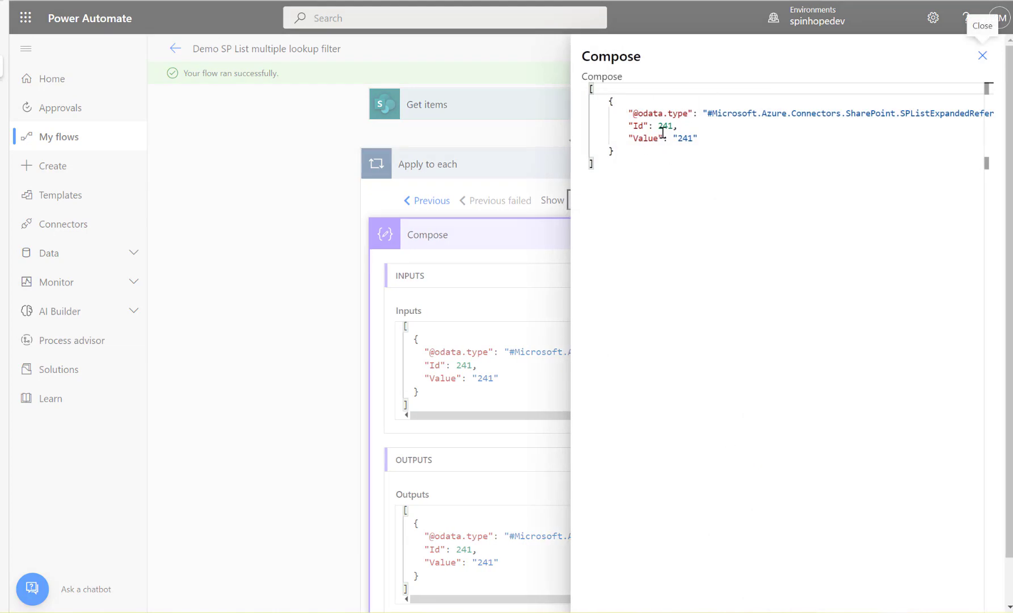
pyautogui.click(983, 55)
pyautogui.click(2, 46)
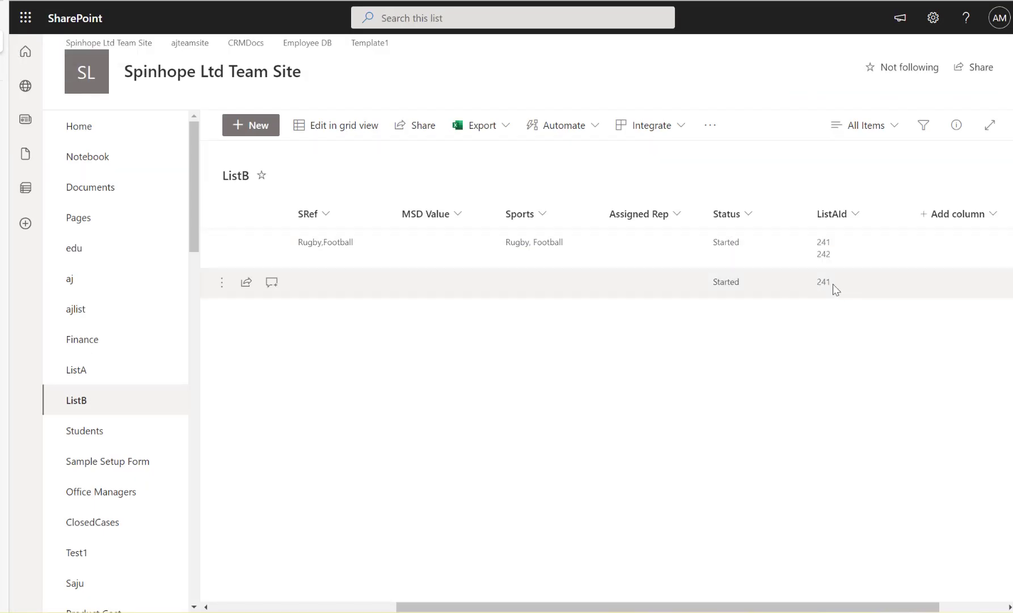
pyautogui.click(2, 81)
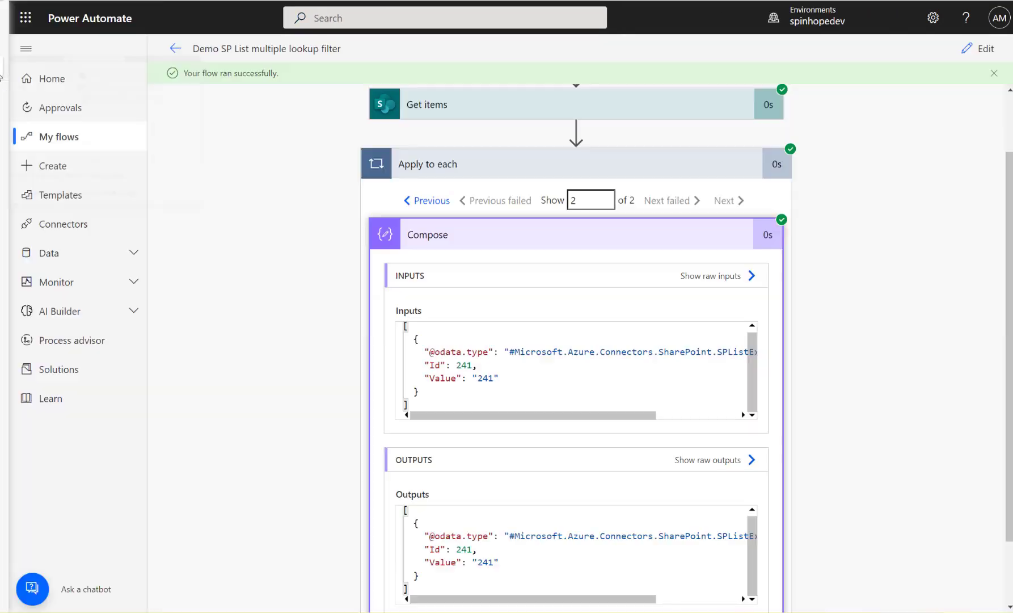
# Step: Return the flow to editing and set the Get items filter query to ListAId/Id eq '241'
pyautogui.click(977, 50)
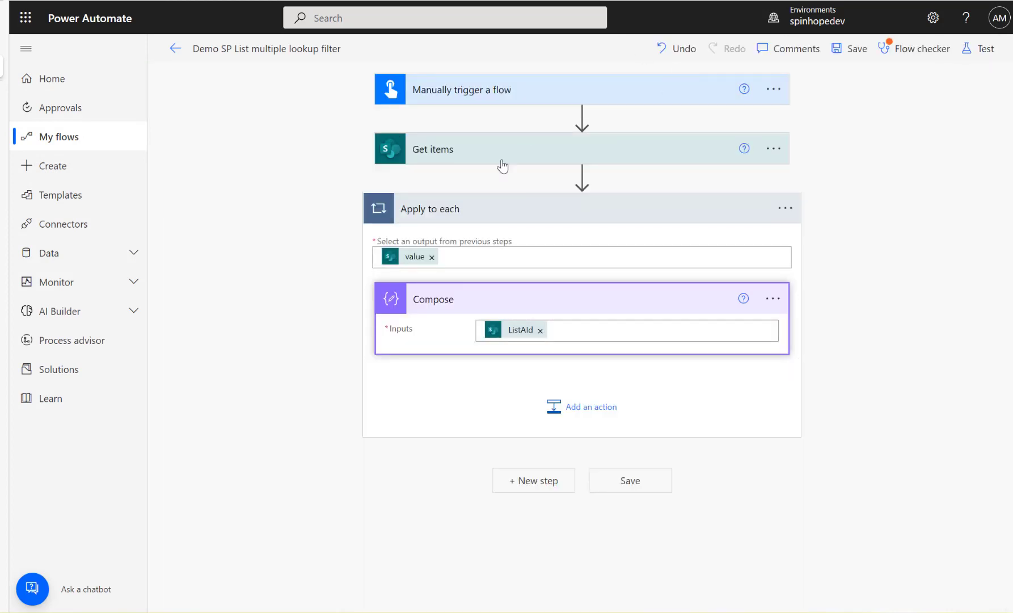
pyautogui.click(452, 151)
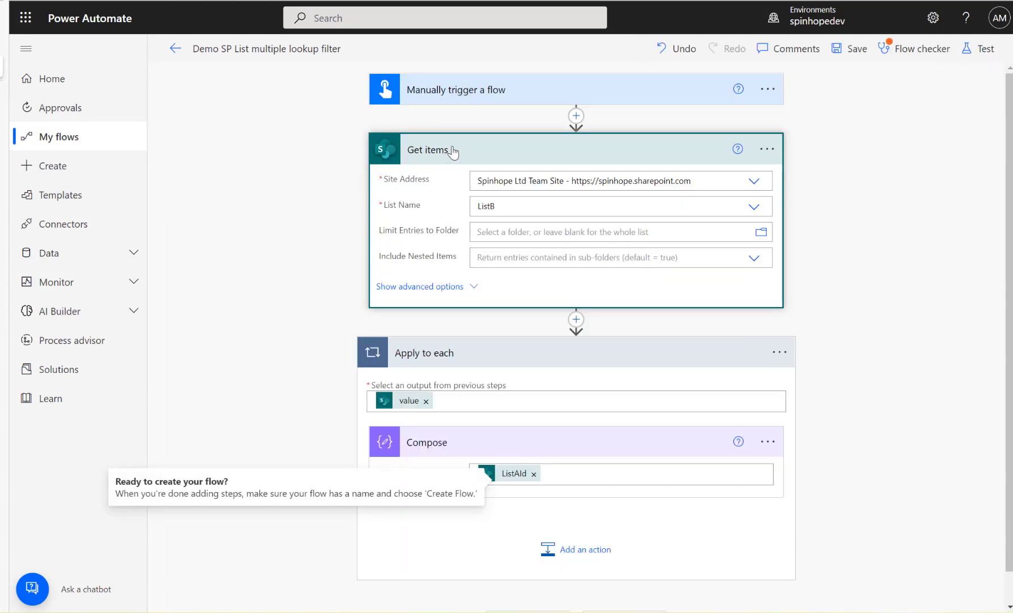
pyautogui.click(422, 285)
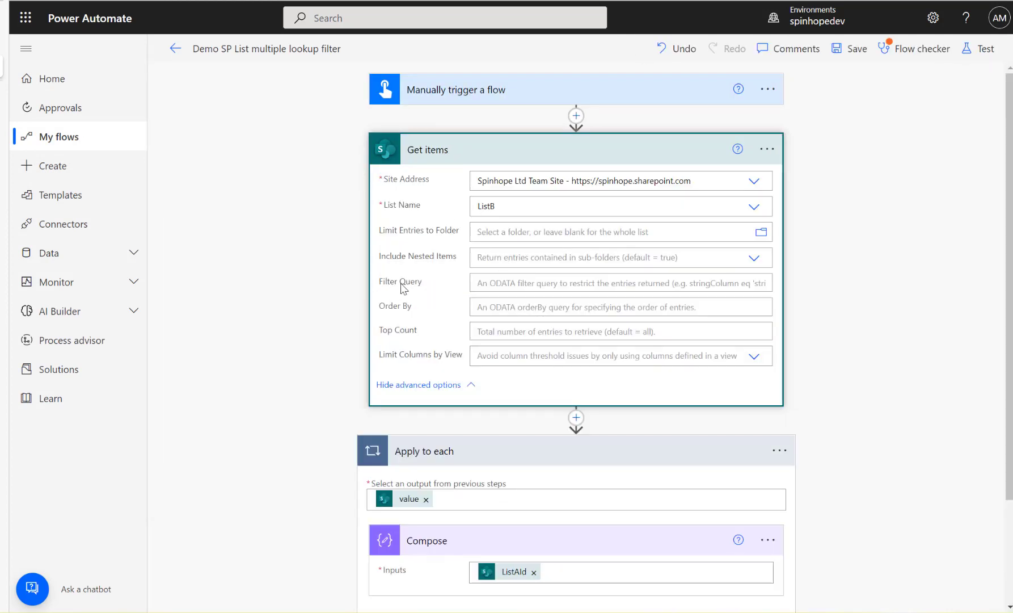
pyautogui.click(511, 282)
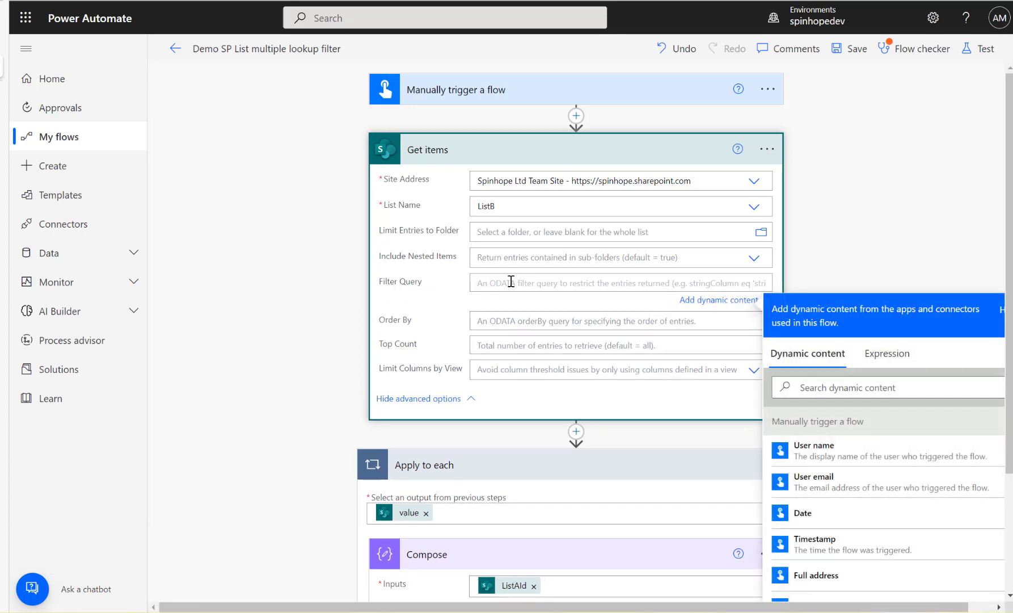
pyautogui.write("ListAId/Id eq '241")
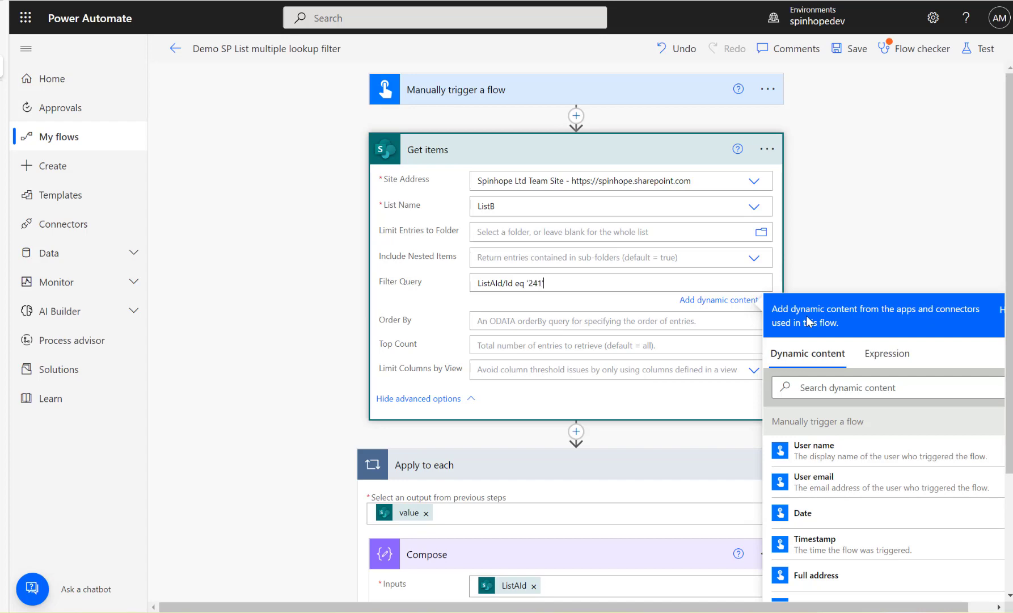
# Step: Save the flow and run a manual test with the 241 filter
pyautogui.click(986, 48)
pyautogui.click(820, 593)
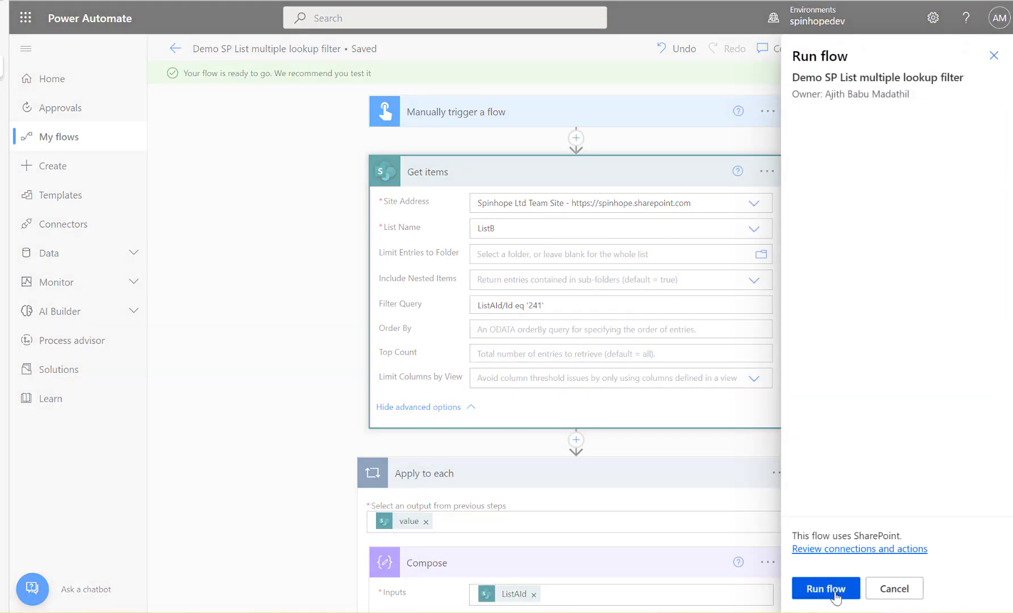
pyautogui.click(835, 596)
pyautogui.click(833, 596)
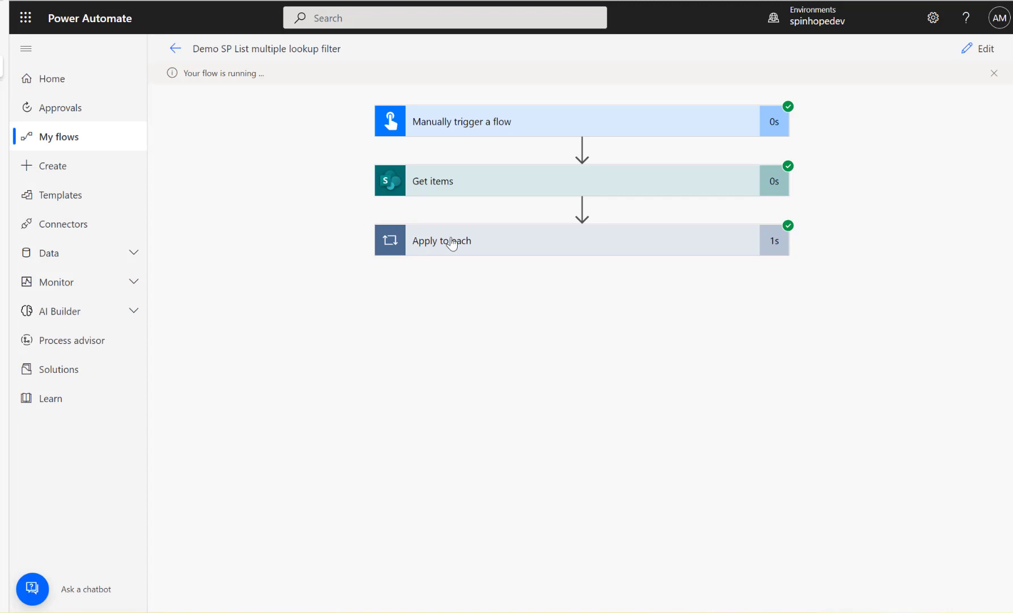
# Step: Expand the Apply to each loop in the run results and examine the Compose action in both iterations
pyautogui.click(517, 241)
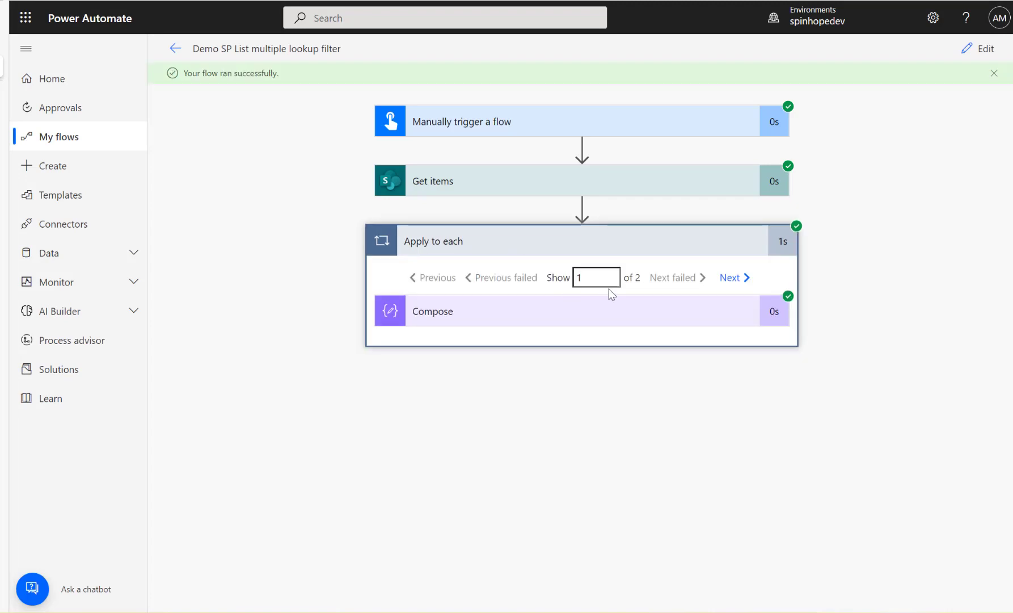
pyautogui.click(581, 308)
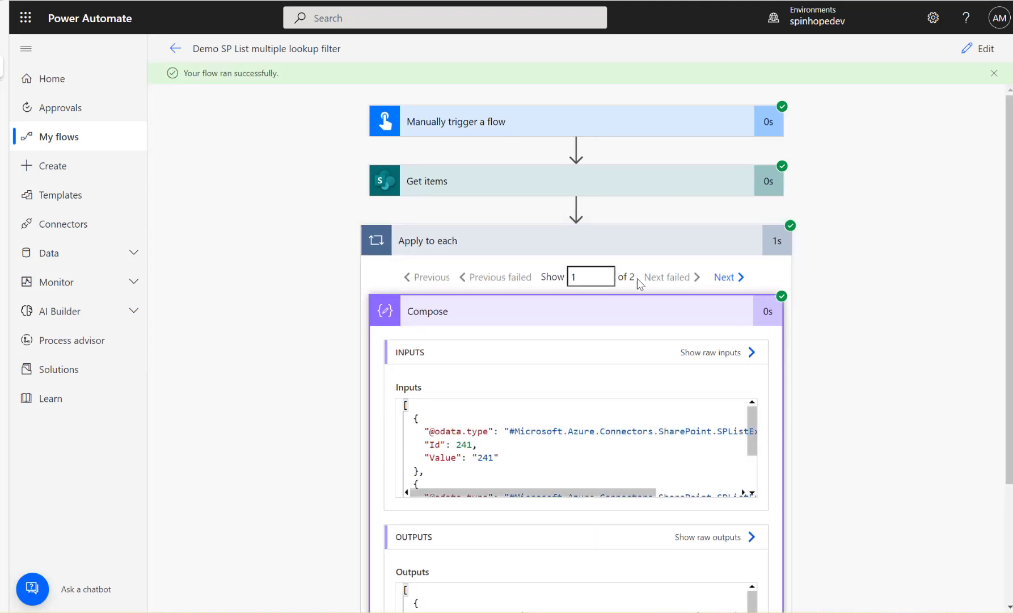
pyautogui.click(723, 278)
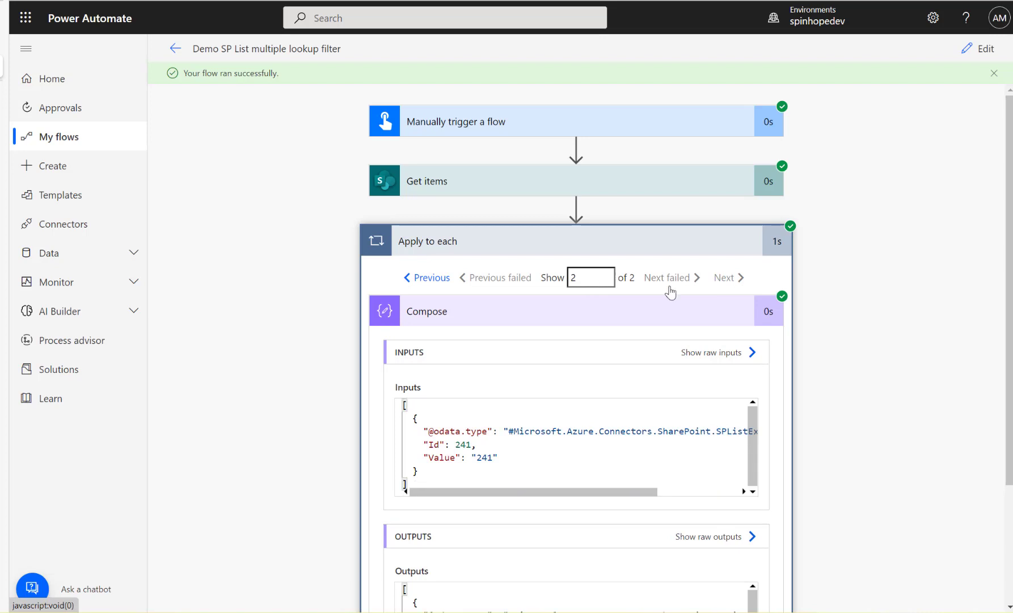
# Step: Reopen the flow for editing and change the Get items filter query to ListAId/Id eq '242'
pyautogui.click(978, 49)
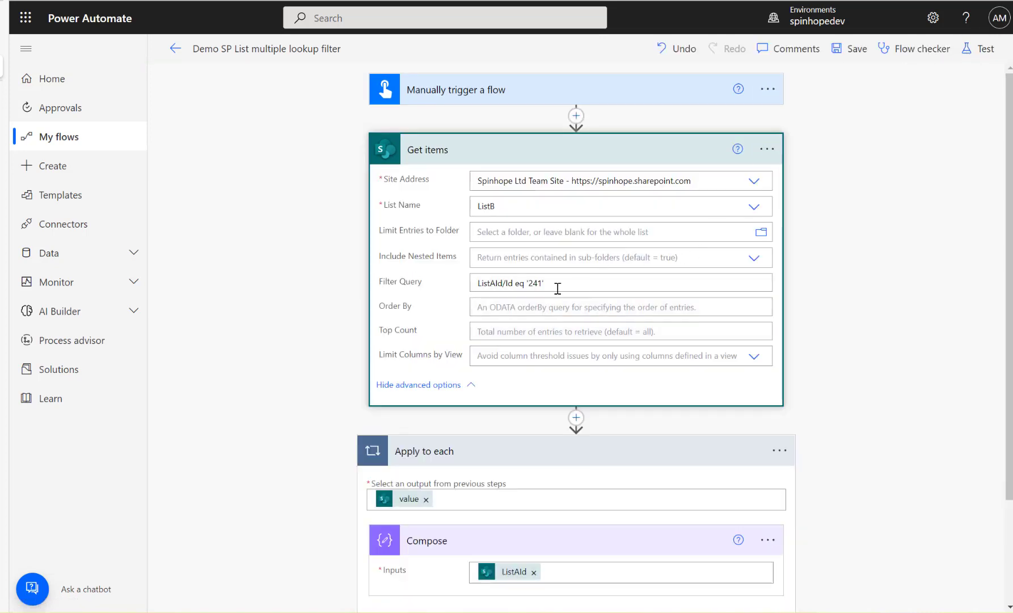
pyautogui.press('BackSpace')
pyautogui.write('2')
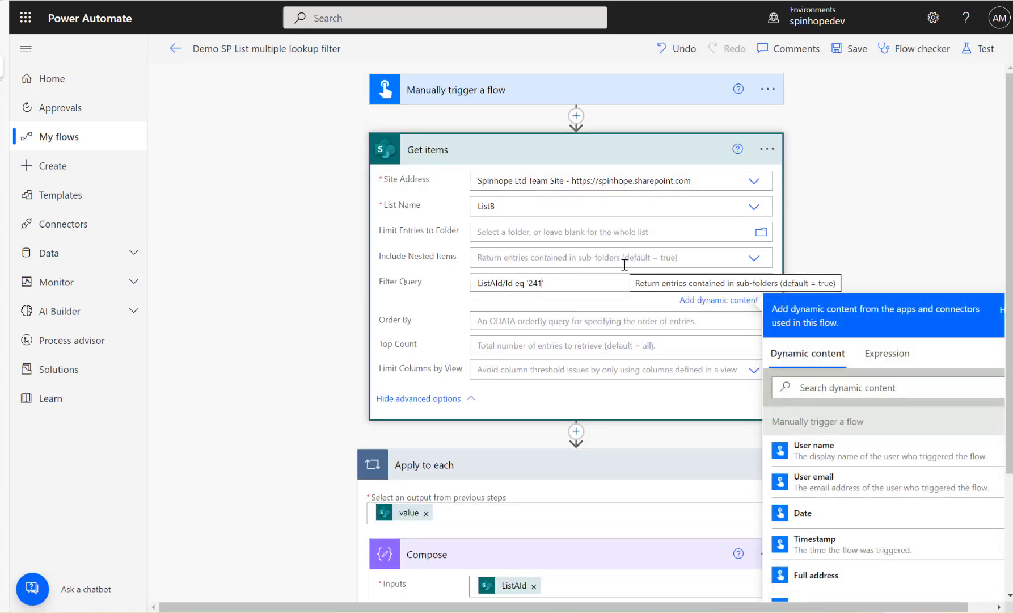
pyautogui.write("'")
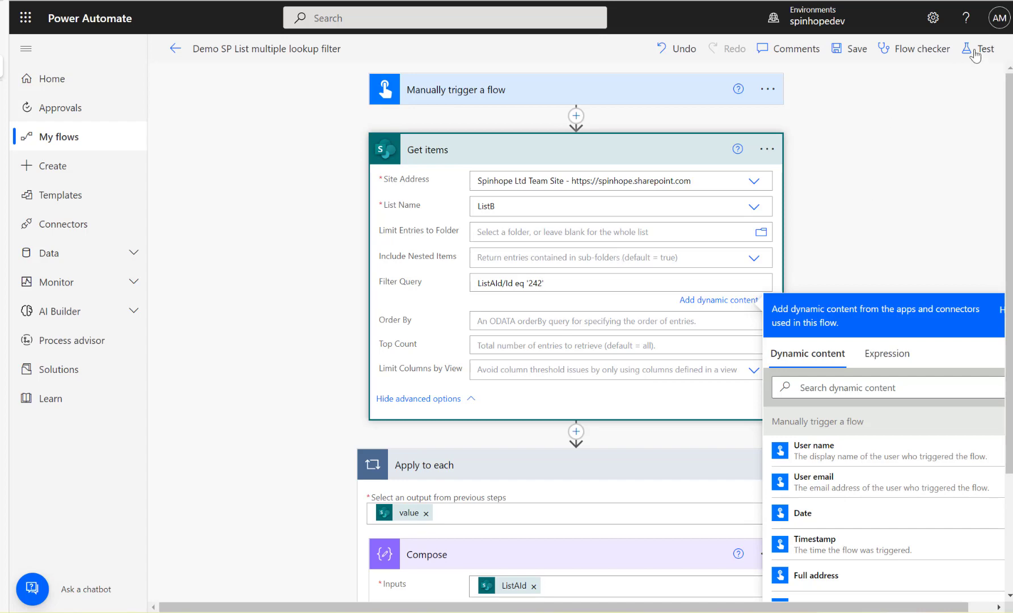
# Step: Save the flow and run a manual test with the 242 filter
pyautogui.click(978, 49)
pyautogui.click(833, 589)
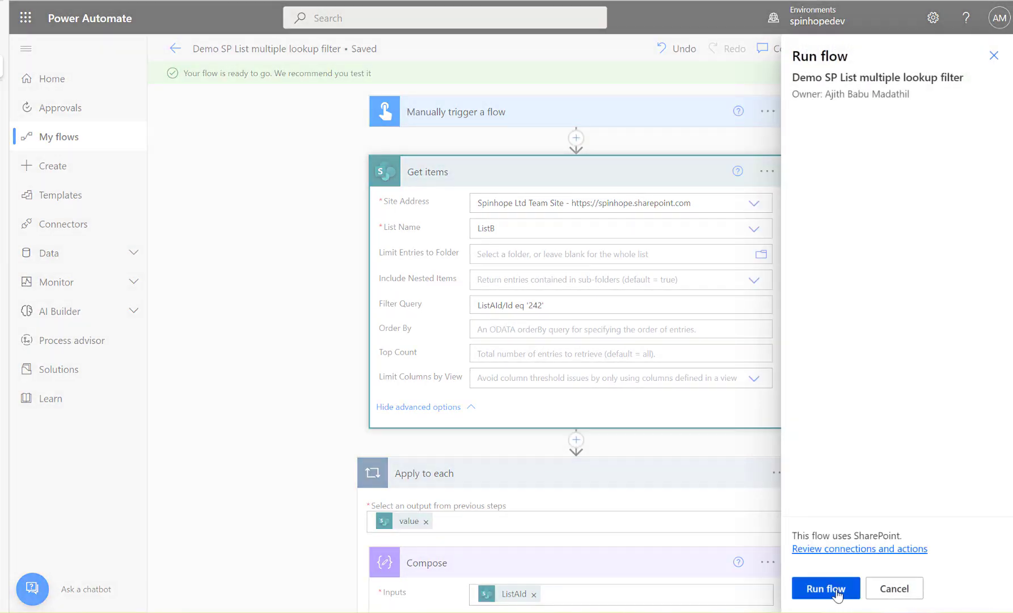
pyautogui.click(836, 593)
pyautogui.click(837, 593)
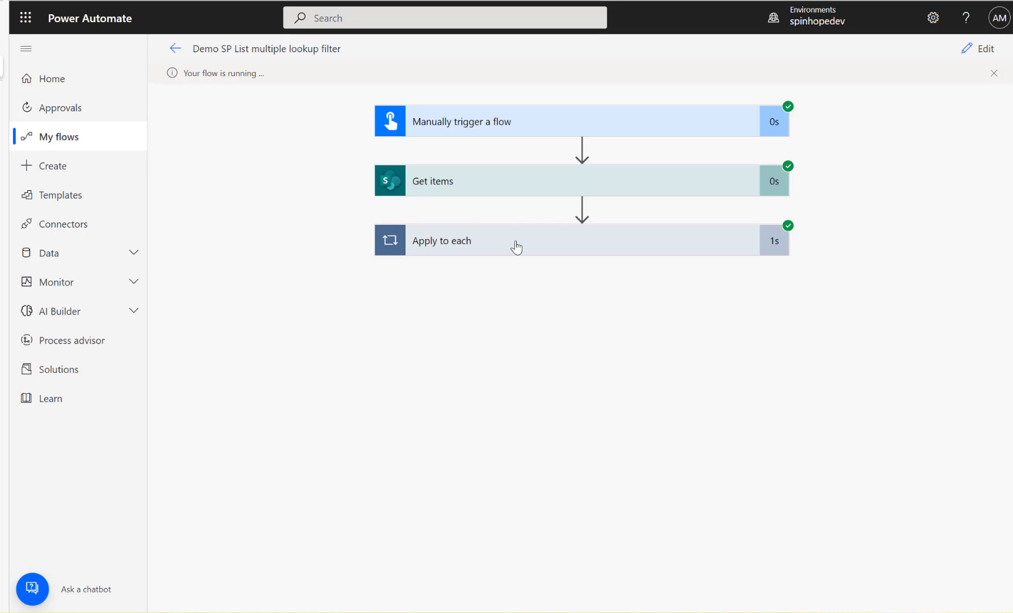
# Step: Examine the Compose action inside the Apply to each loop for the 242 filter run, and return to editing the flow
pyautogui.click(516, 244)
pyautogui.click(533, 321)
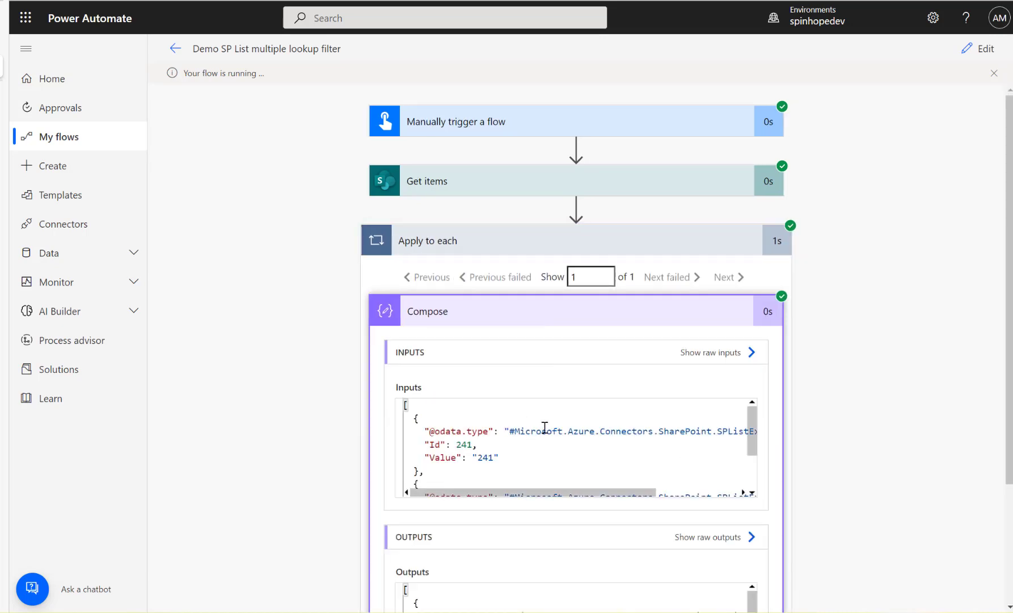
pyautogui.scroll(-1, 593, 446)
pyautogui.scroll(1, 583, 476)
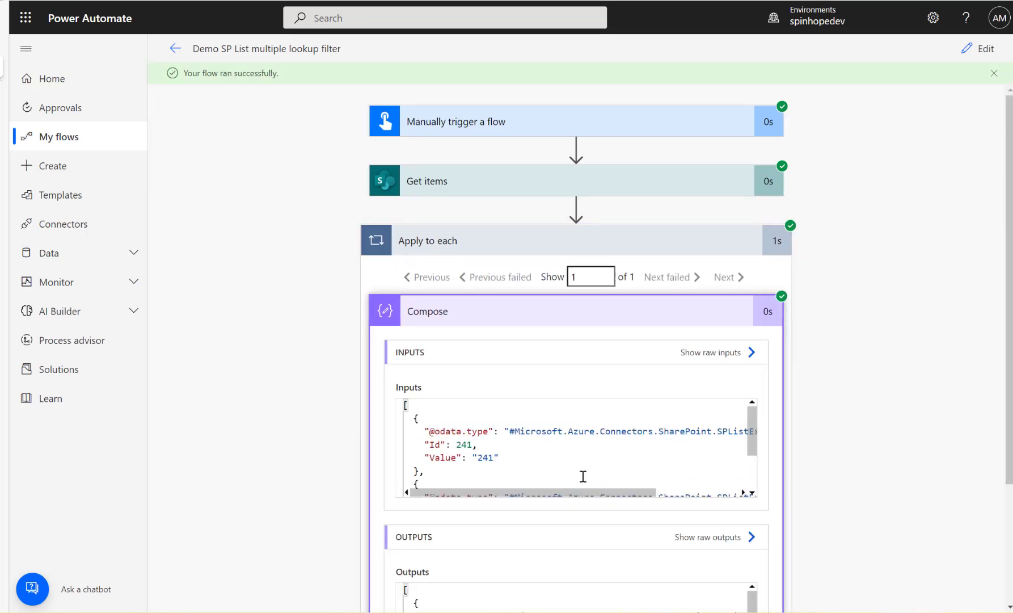
pyautogui.click(980, 52)
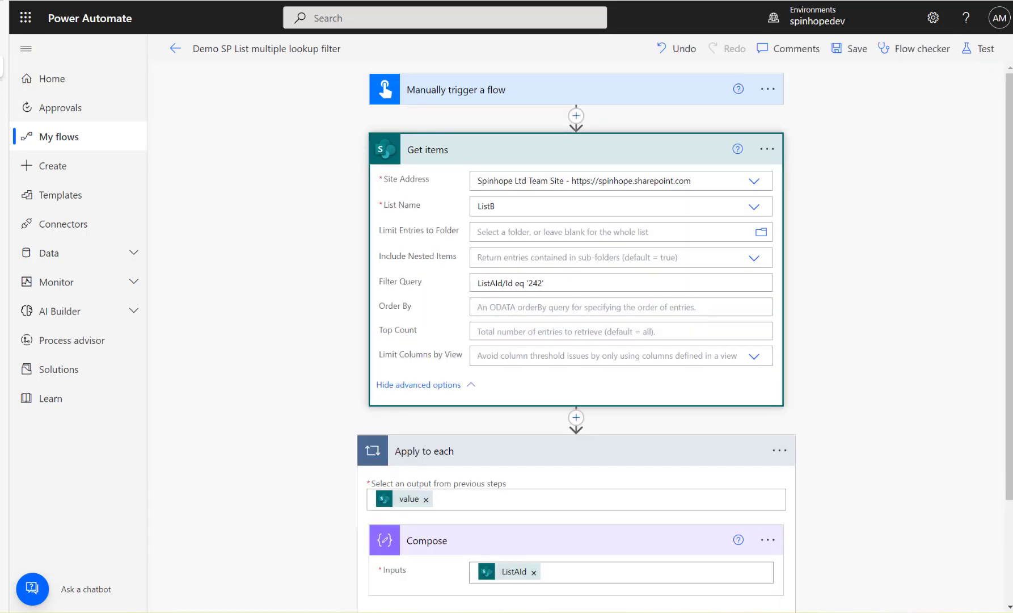
# Step: Switch to SharePoint and change the ListAId lookup of the Demo Test1 item in ListB to only 243, saving the item
pyautogui.click(1, 42)
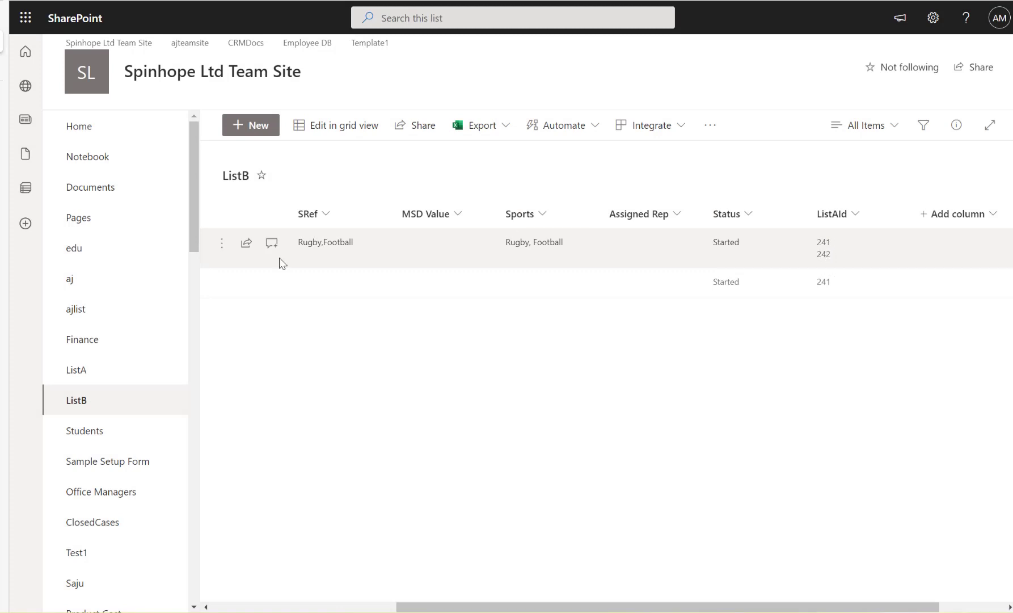
pyautogui.moveTo(2, 67)
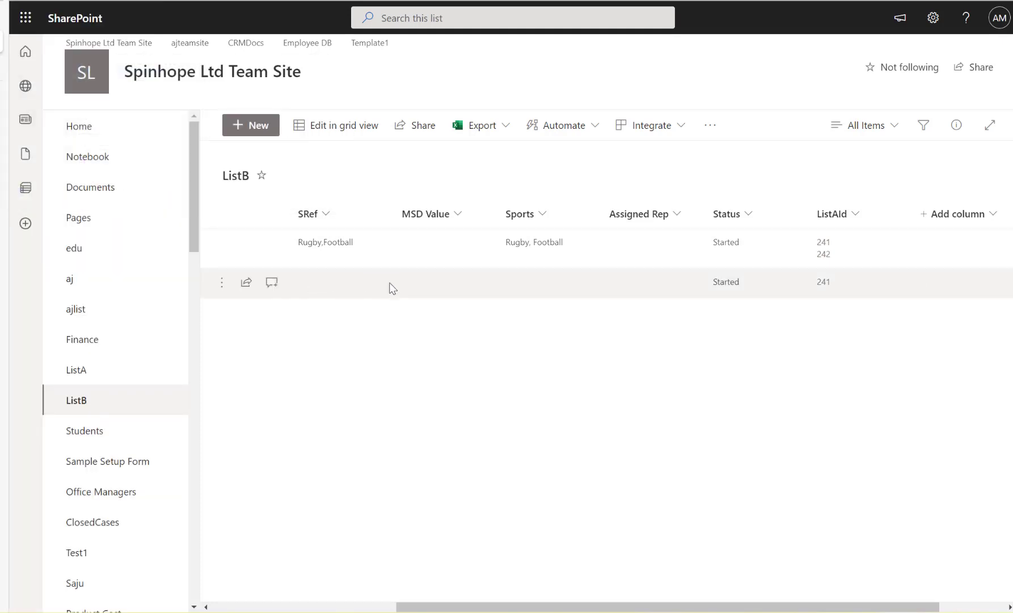
pyautogui.click(388, 283)
pyautogui.click(313, 128)
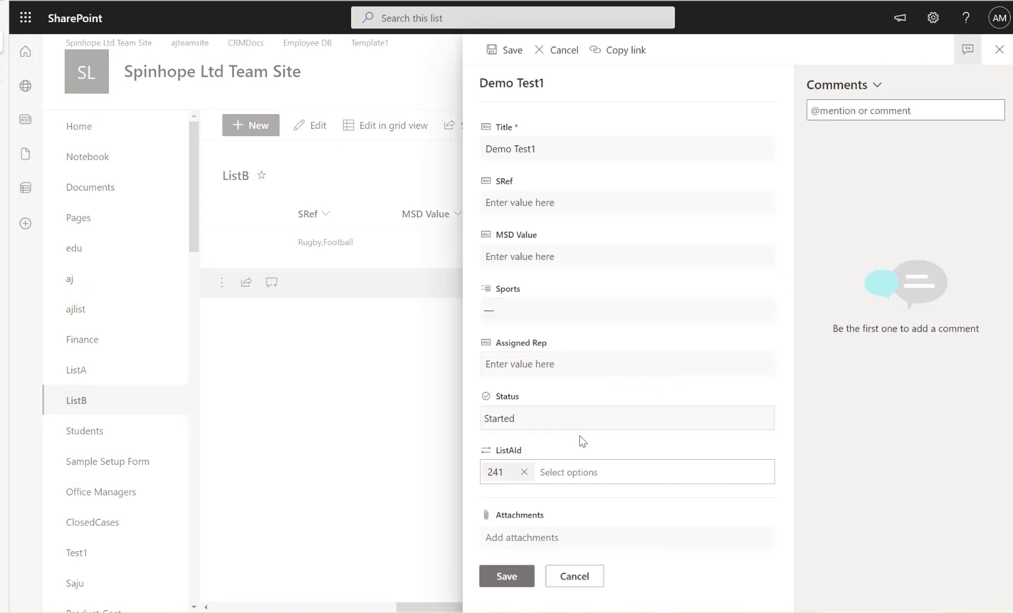
pyautogui.click(563, 474)
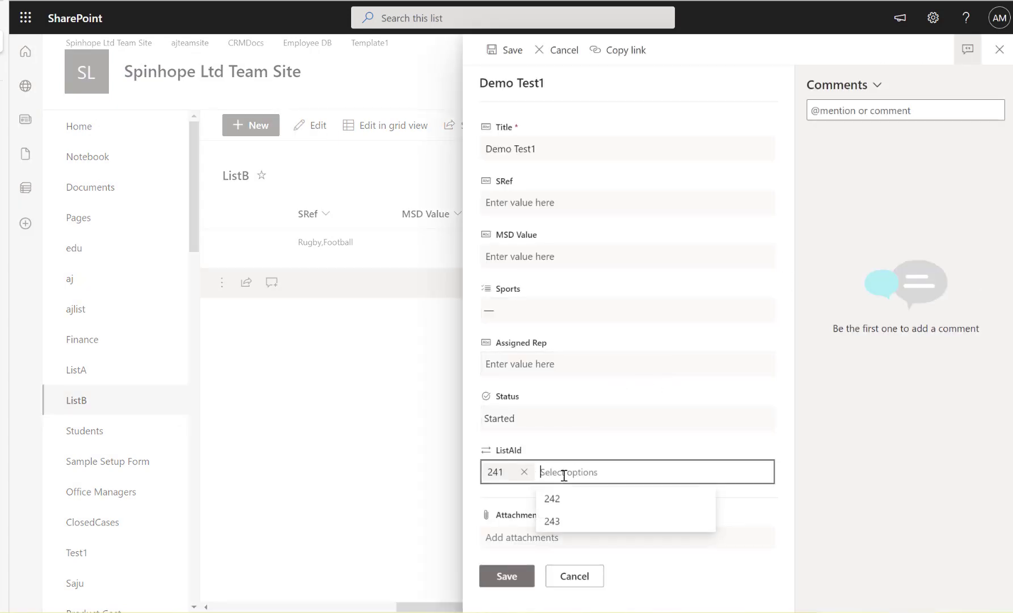
pyautogui.click(566, 521)
pyautogui.click(523, 472)
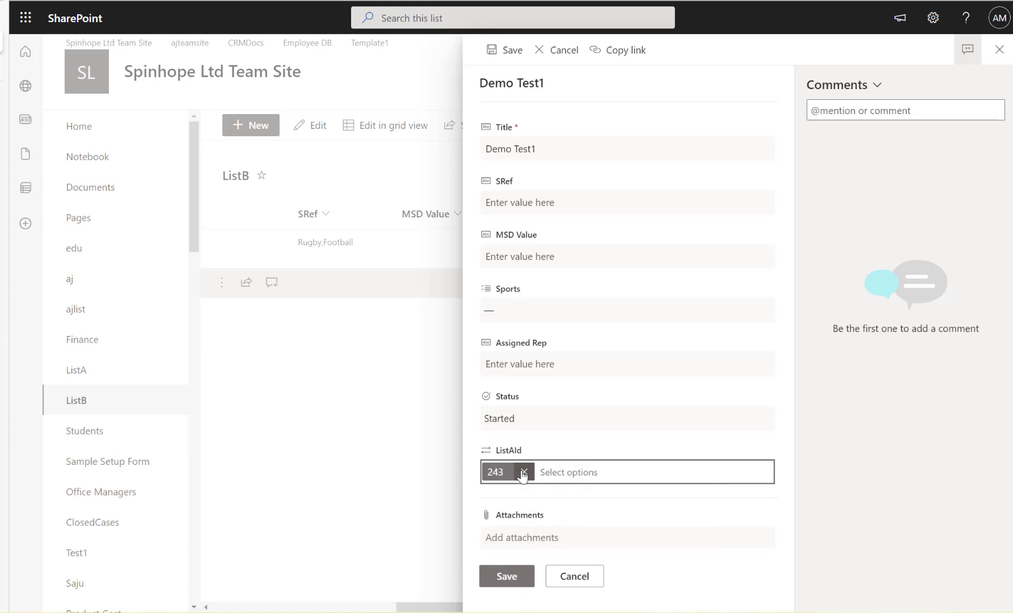
pyautogui.click(503, 53)
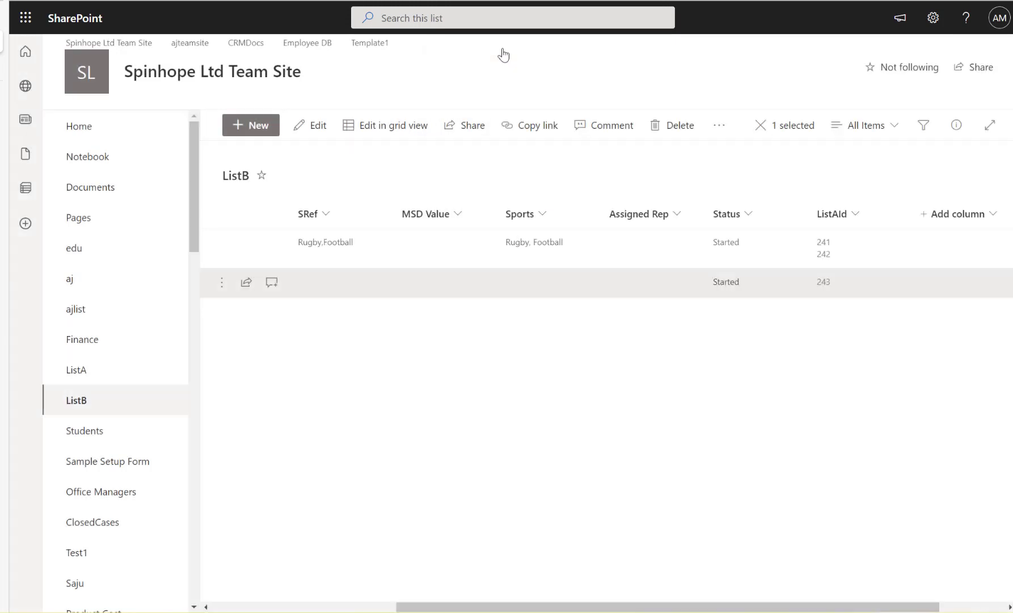
pyautogui.click(639, 341)
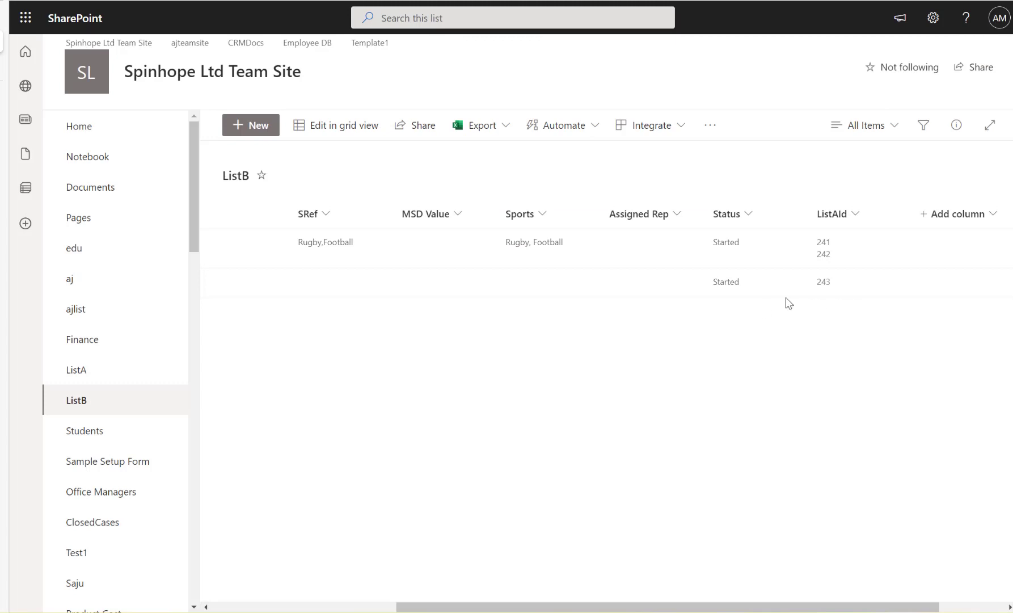
# Step: Return to the flow in Power Automate, set the Get items filter query to ListAId/Id eq '242' or ListAId/eq '243', and save
pyautogui.click(34, 72)
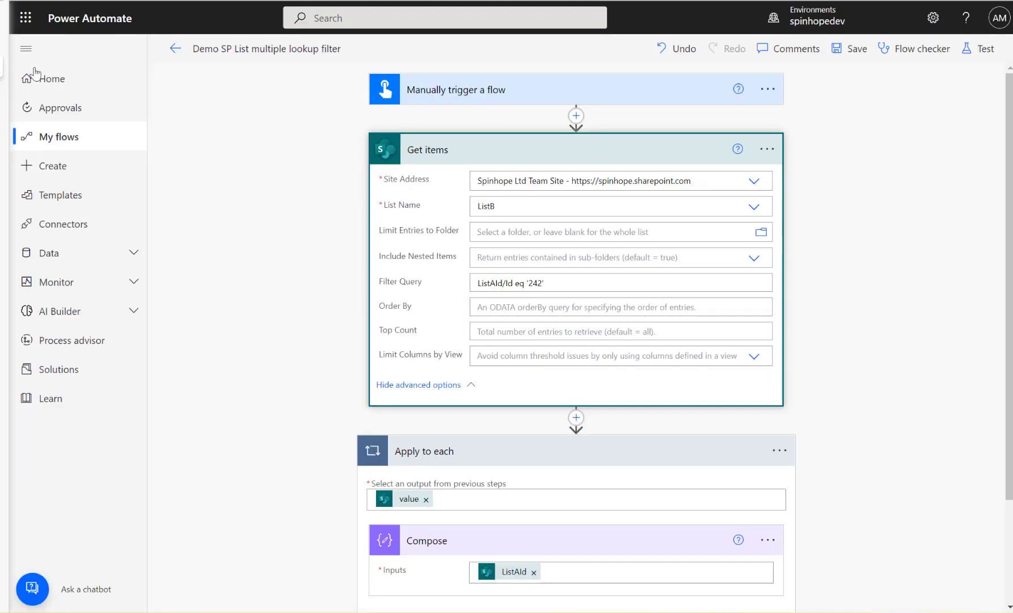
pyautogui.click(567, 286)
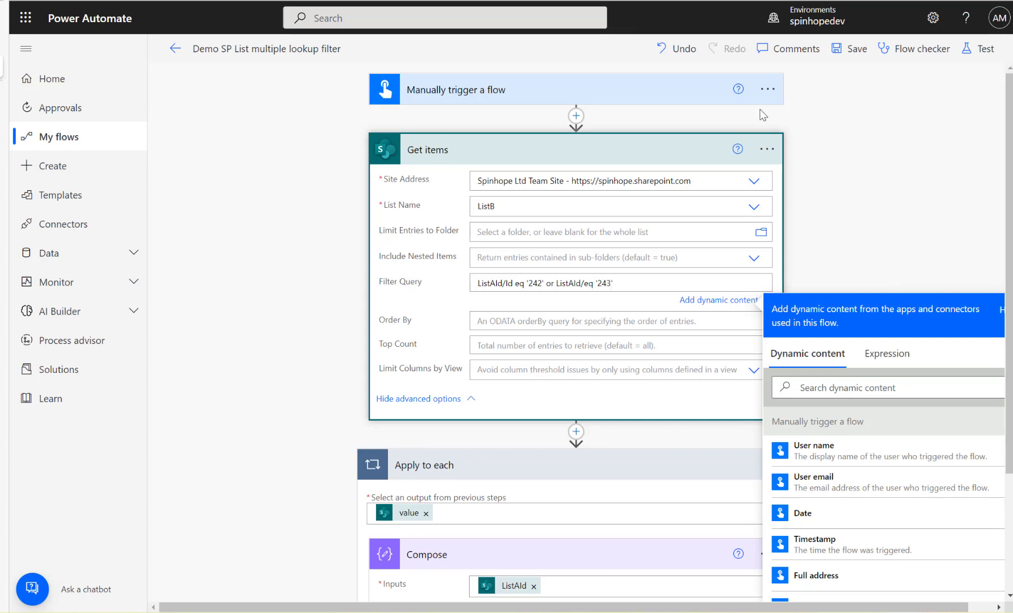
pyautogui.click(856, 50)
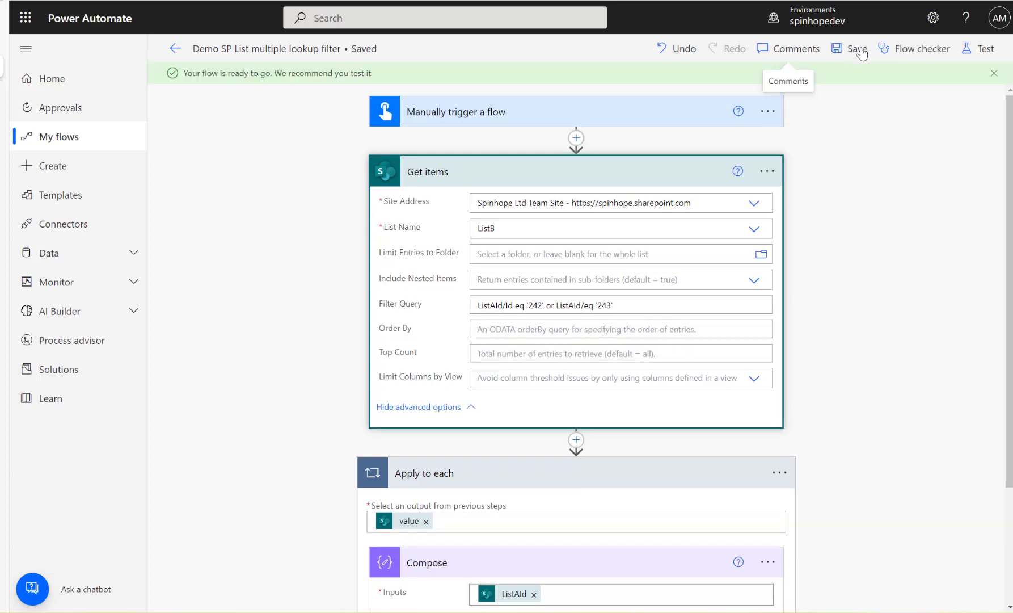
# Step: Run a manual test of the saved flow with the two-condition filter query
pyautogui.click(979, 50)
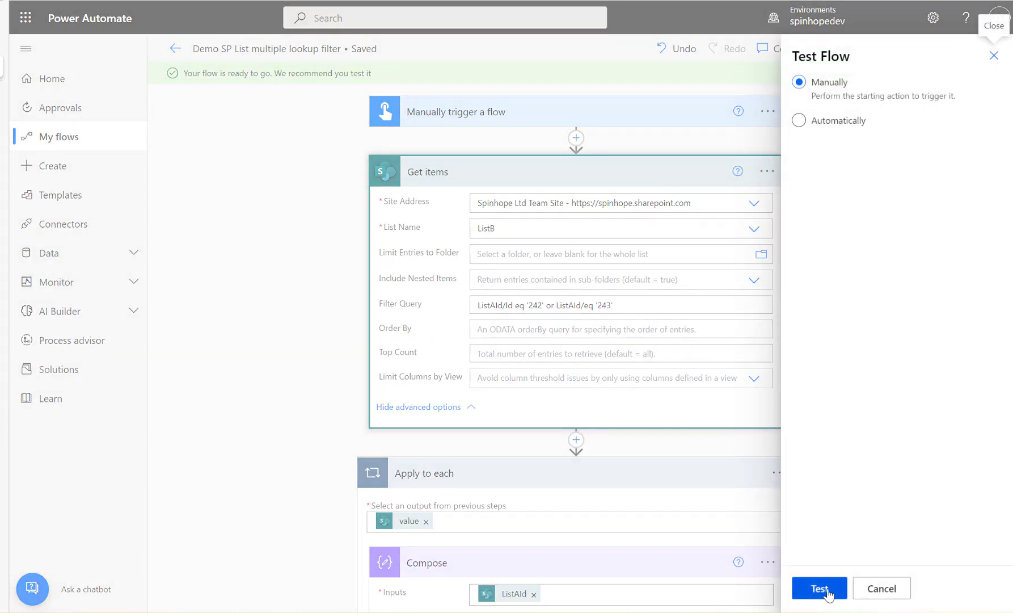
pyautogui.click(820, 588)
pyautogui.click(826, 589)
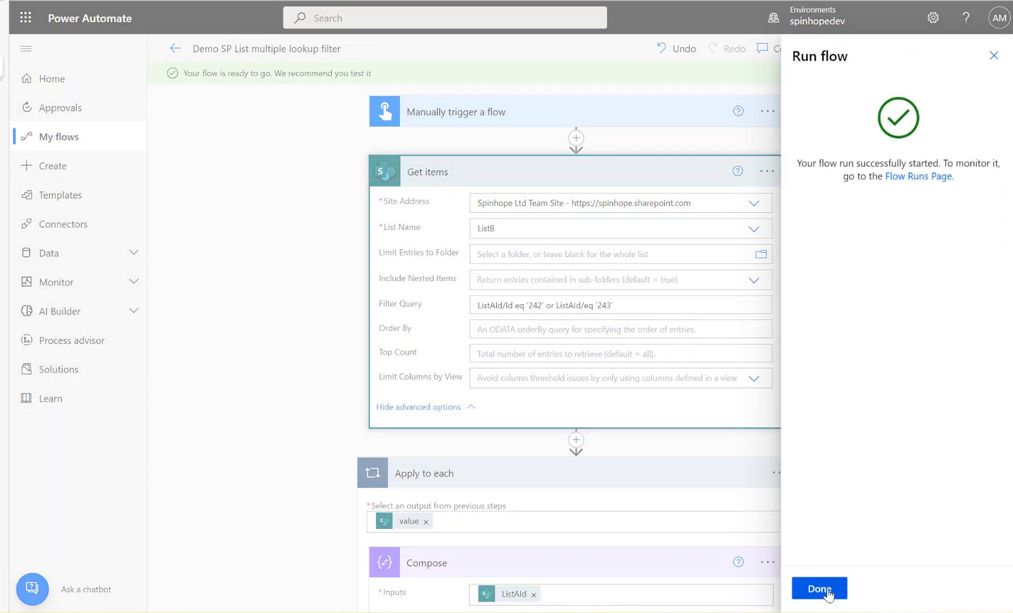
pyautogui.click(825, 592)
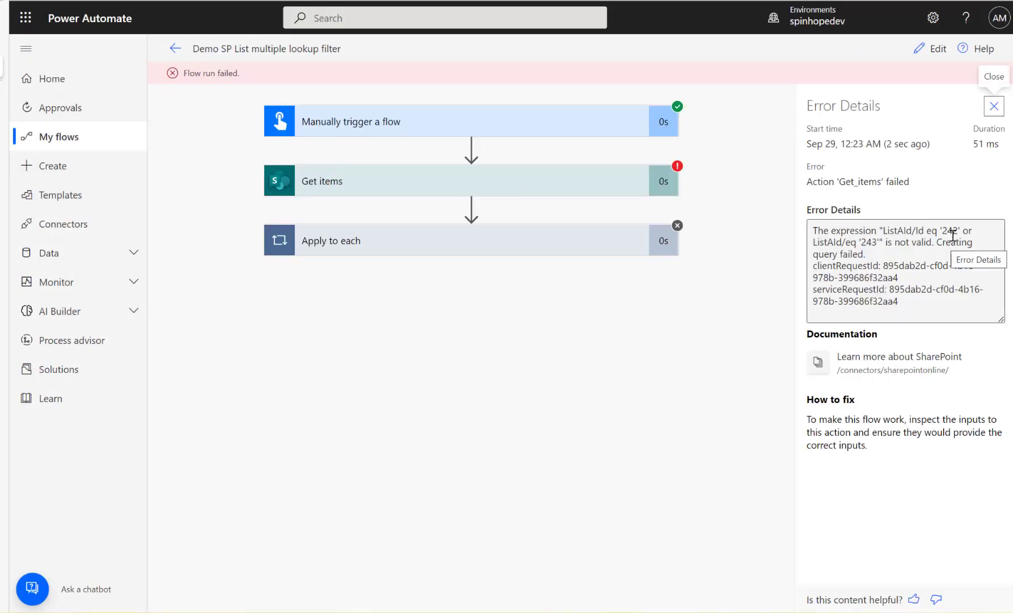
# Step: Reopen the flow for editing and correct the filter query to ListAId/Id eq '242' or ListAId/Id eq '243'
pyautogui.click(926, 51)
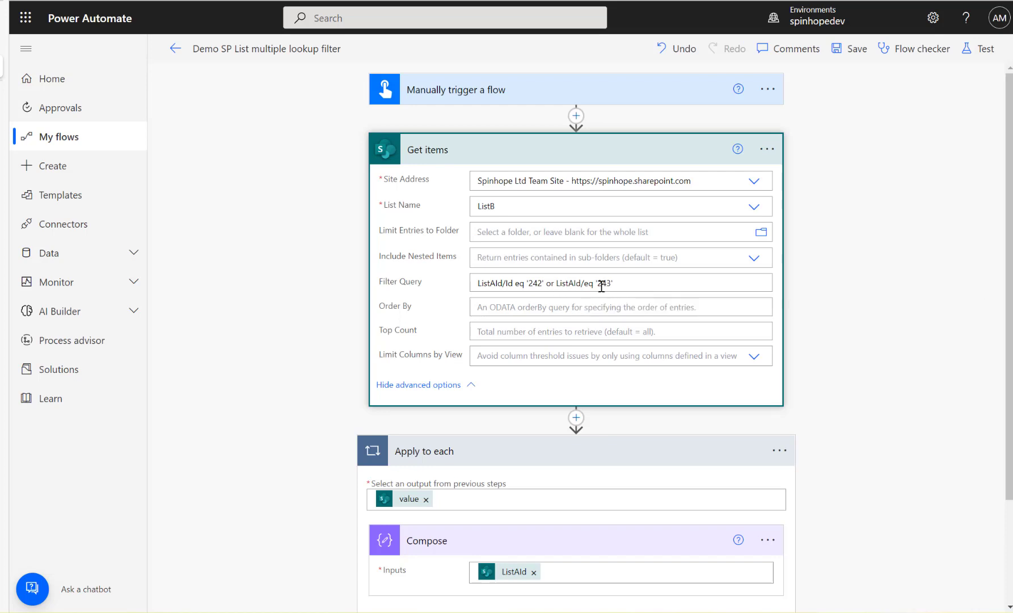
pyautogui.click(584, 282)
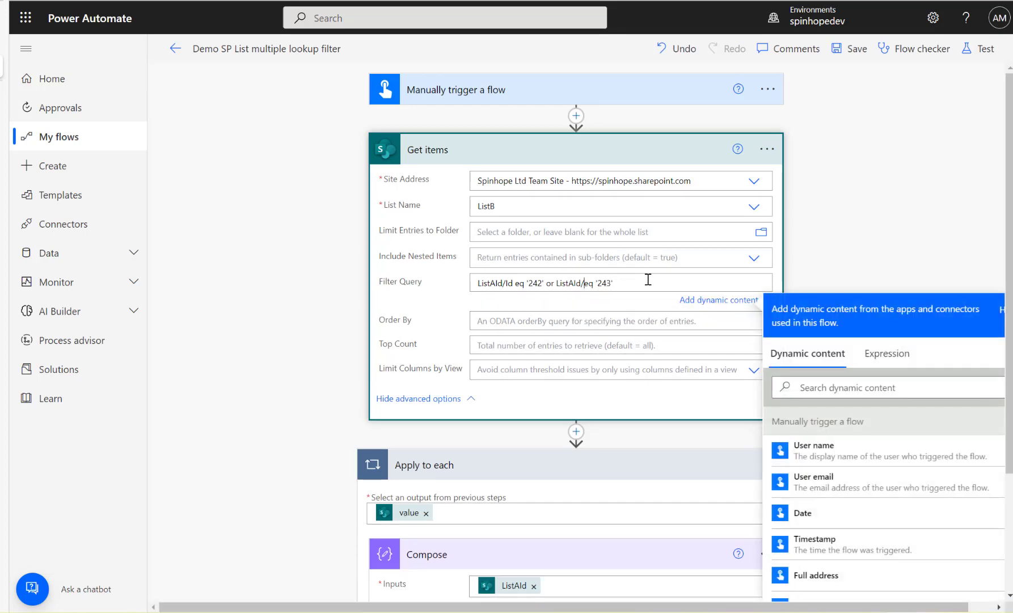
pyautogui.write('Id')
# Step: Save the flow and run a manual test with the corrected or filter
pyautogui.click(981, 50)
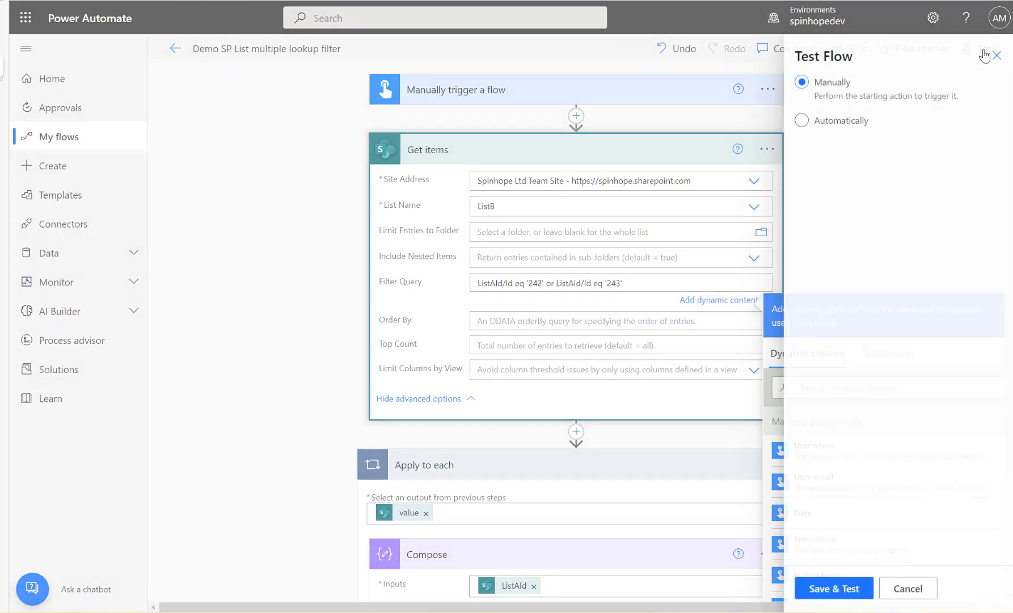
pyautogui.click(830, 592)
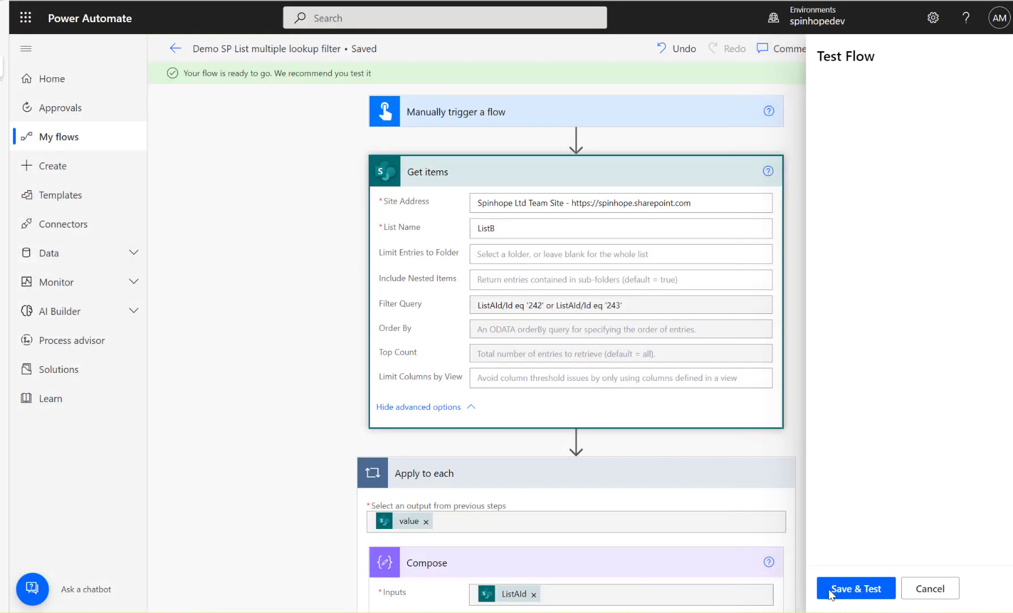
pyautogui.click(830, 592)
pyautogui.click(828, 594)
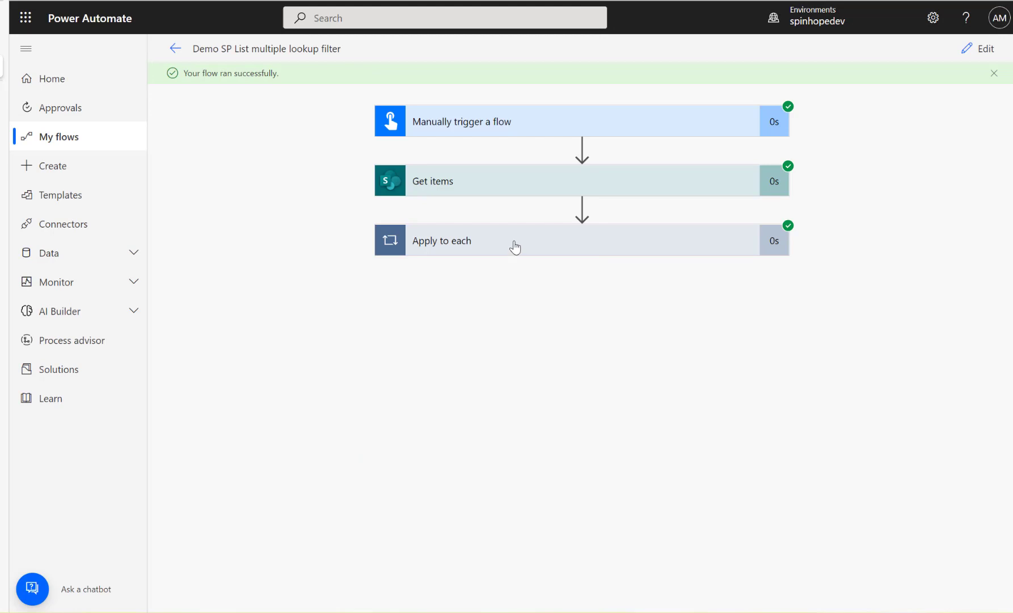
# Step: Expand the Apply to each loop in the run results and compare its iterations with the ListAId values in SharePoint's ListB
pyautogui.click(514, 247)
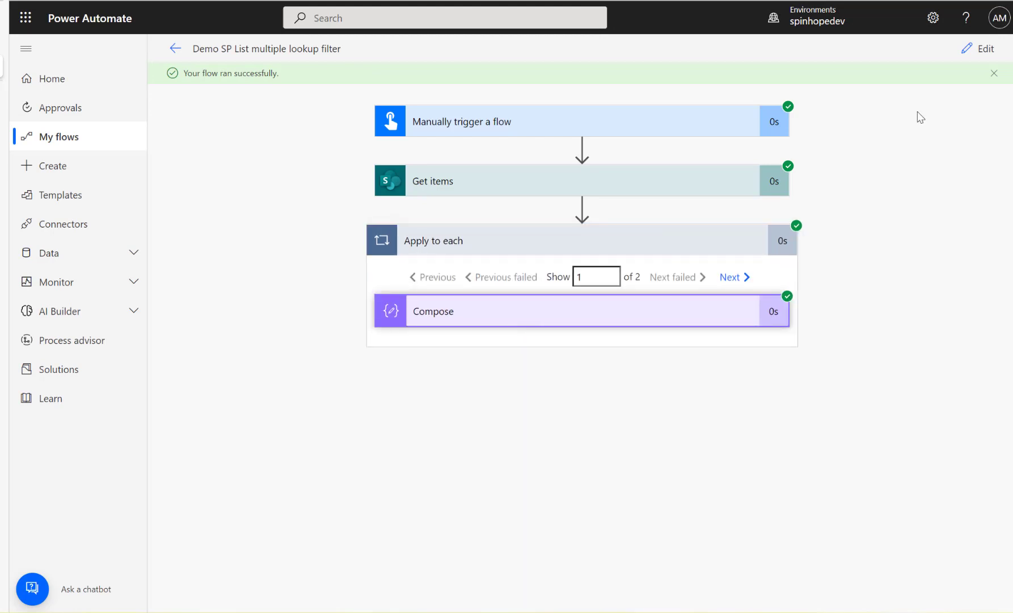
pyautogui.click(34, 39)
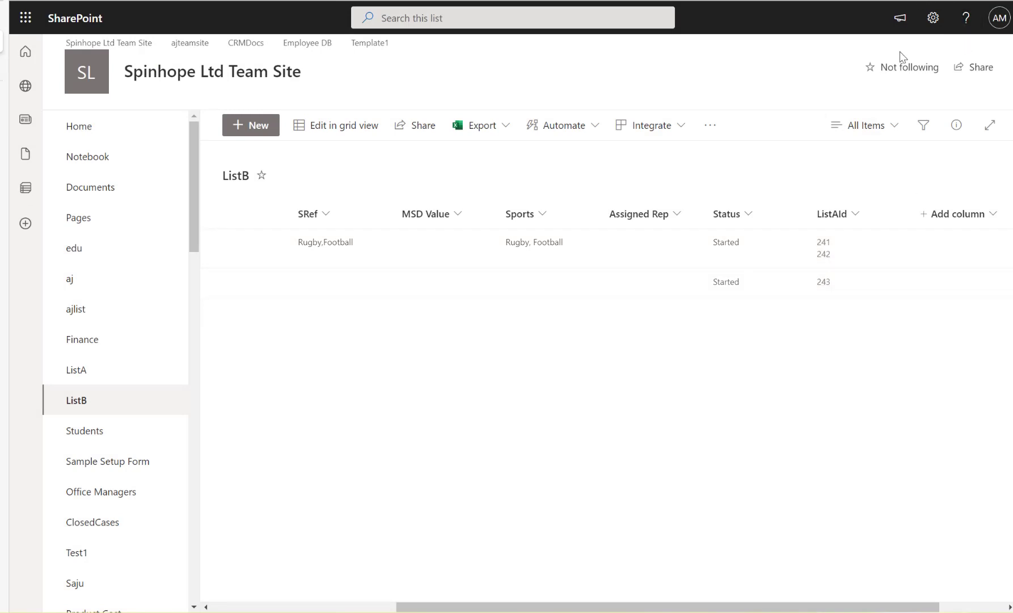
pyautogui.click(1, 68)
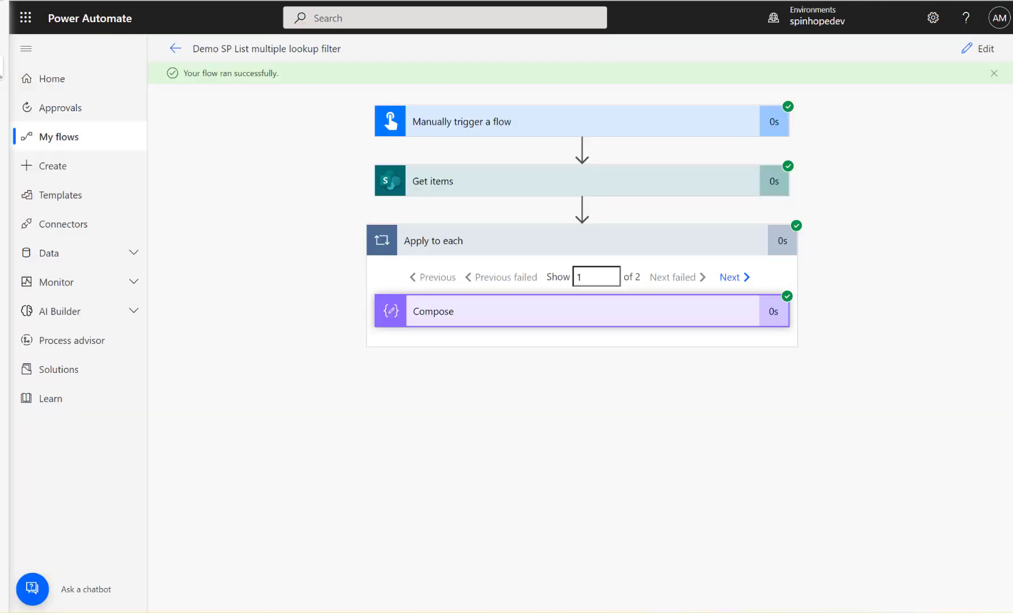
# Step: Reopen the flow for editing, check ListB's ListAId values, and change the filter query to ListAId/Id eq '24278' or ListAId/Id eq '243'
pyautogui.click(971, 49)
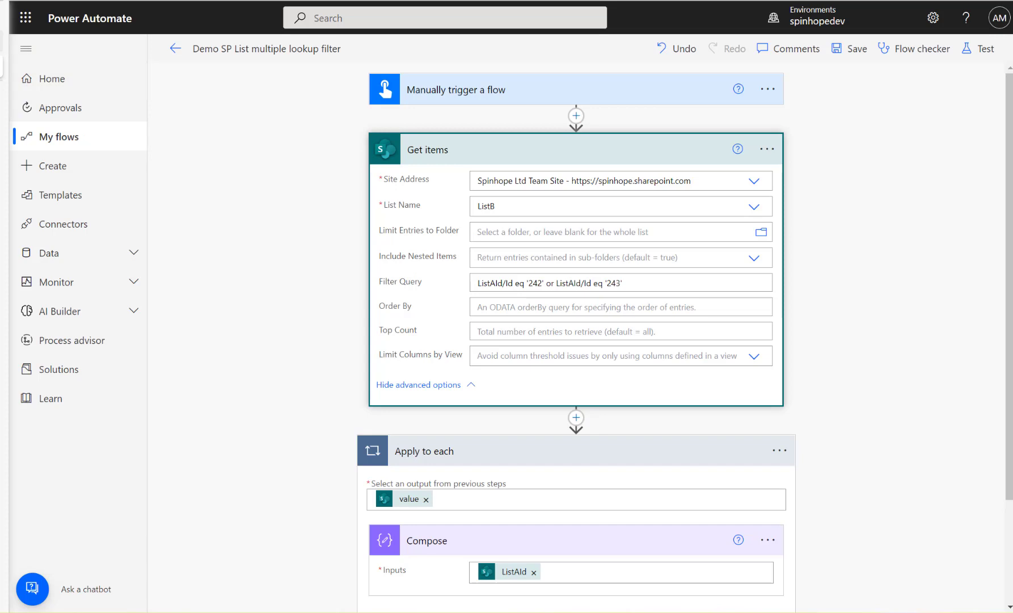
pyautogui.click(1, 43)
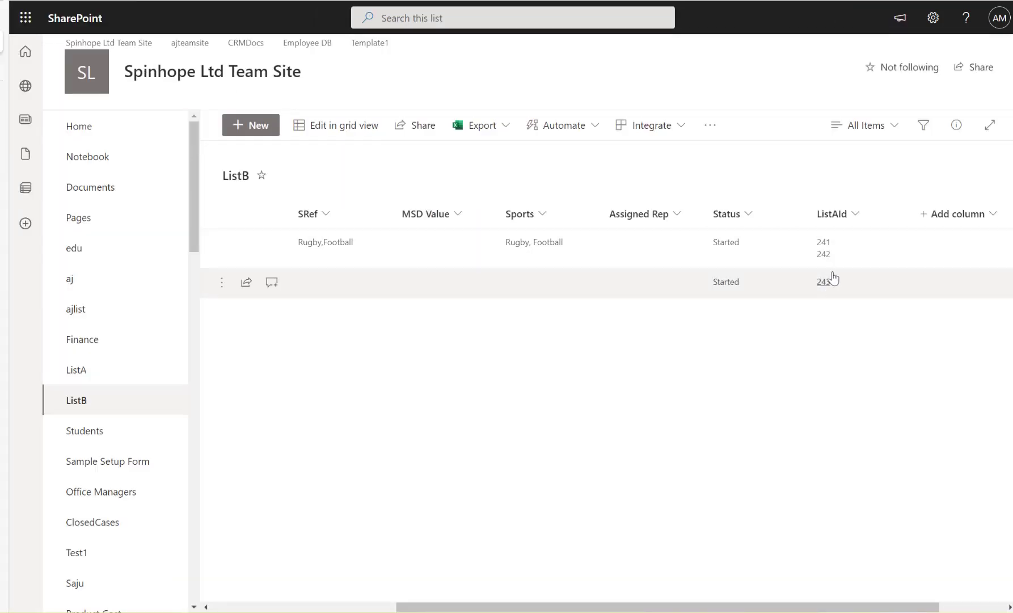
pyautogui.click(2, 67)
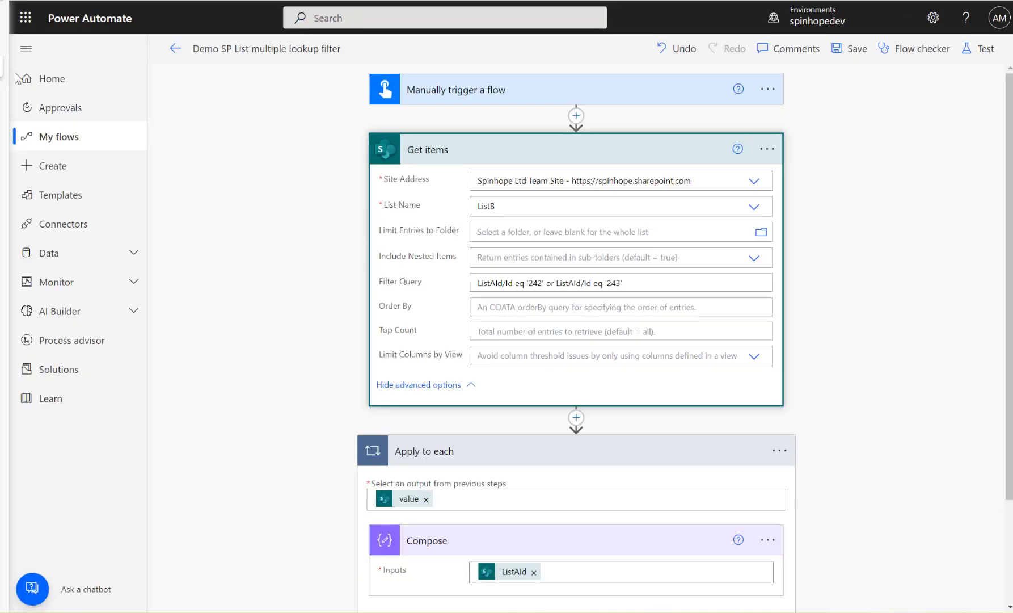
pyautogui.click(577, 275)
pyautogui.write('78')
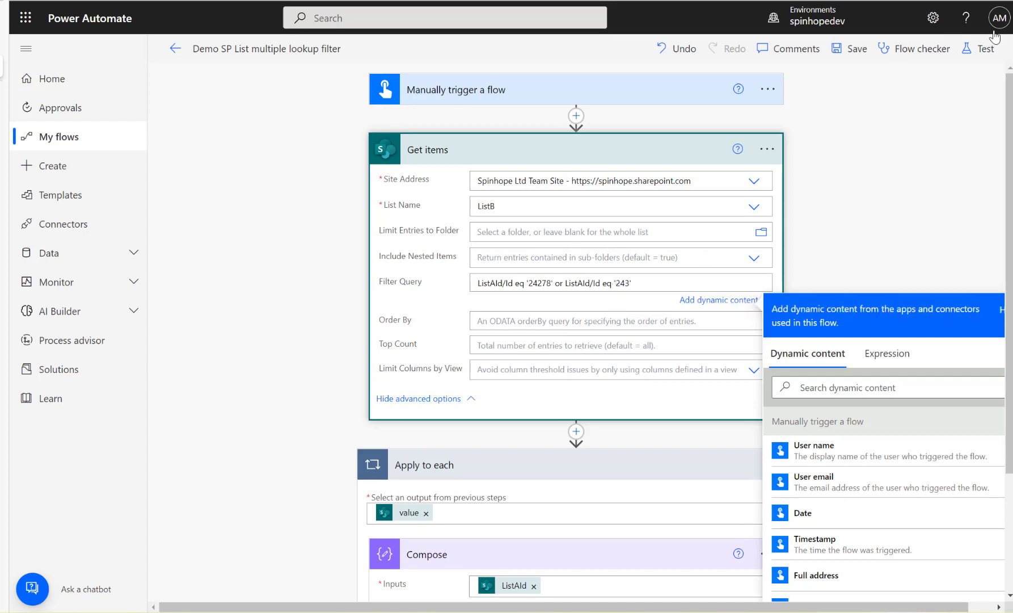
# Step: Save the flow and run a manual test with the 24278 or 243 filter
pyautogui.click(977, 50)
pyautogui.click(836, 586)
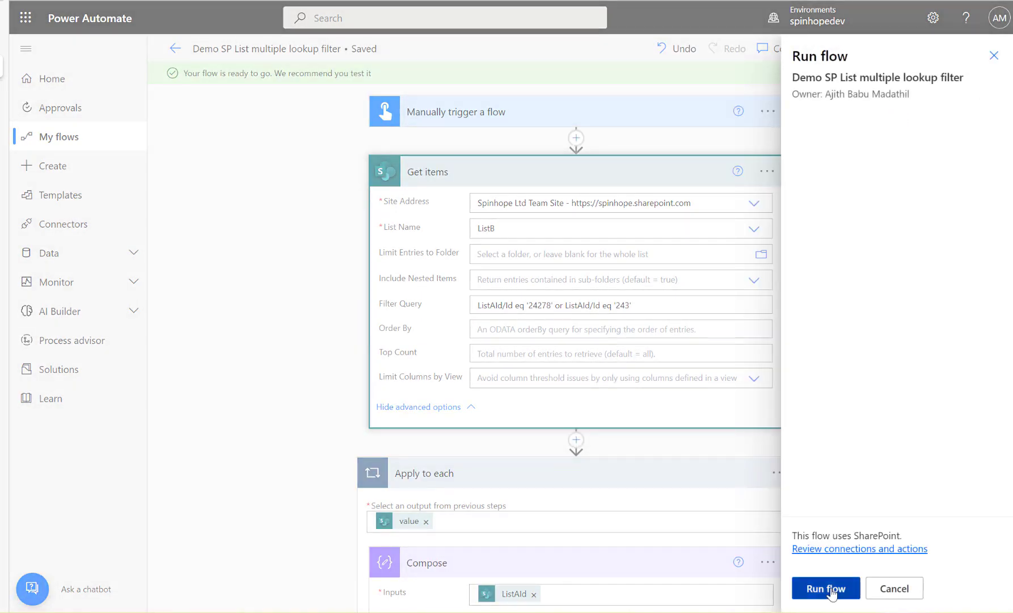
pyautogui.click(831, 590)
pyautogui.click(830, 591)
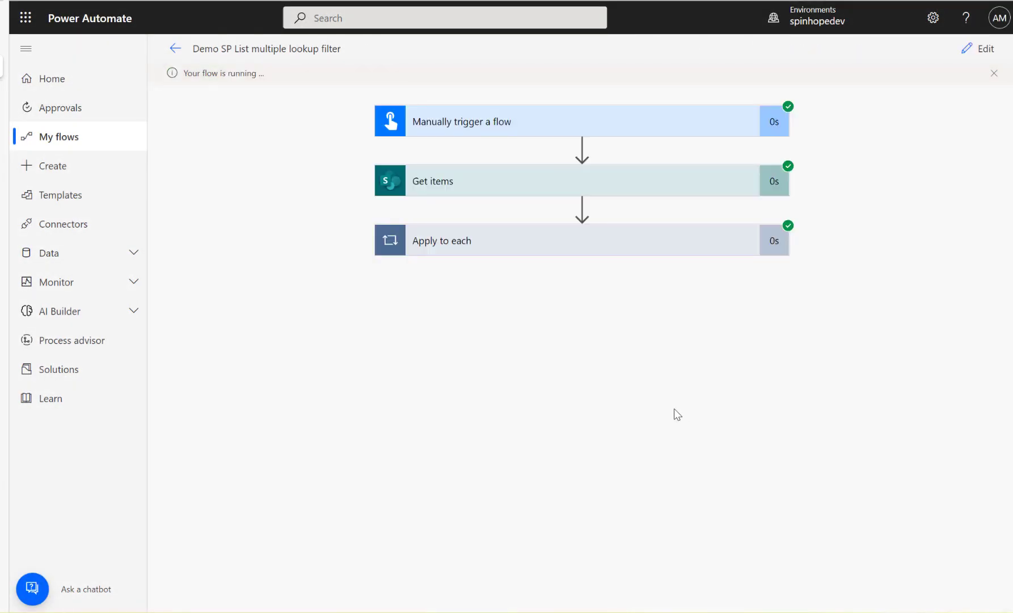
# Step: Expand the Apply to each loop and examine the Compose action's inputs and outputs for the 24278 or 243 filter run
pyautogui.click(559, 254)
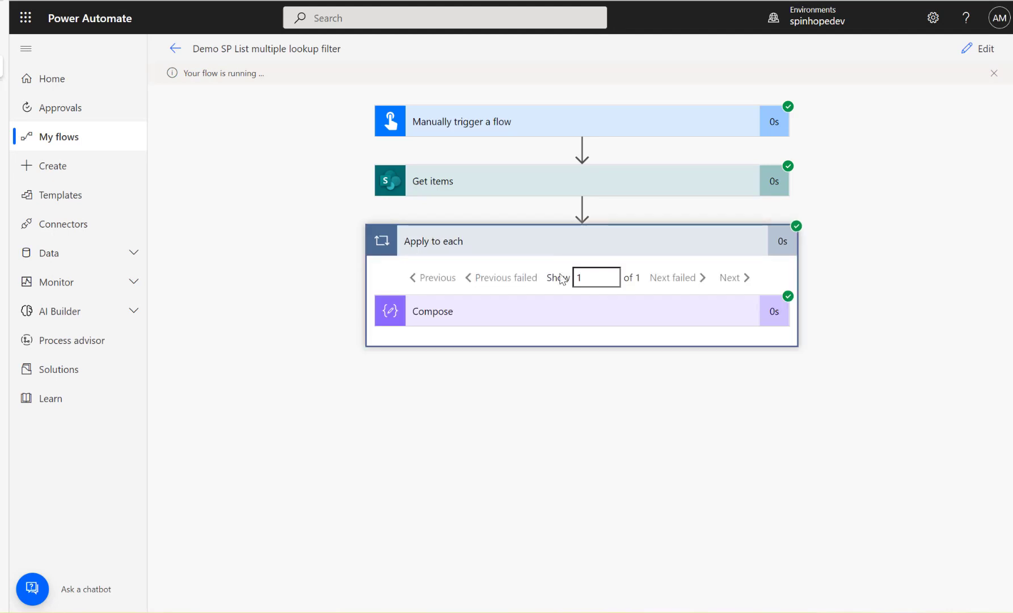
pyautogui.click(552, 311)
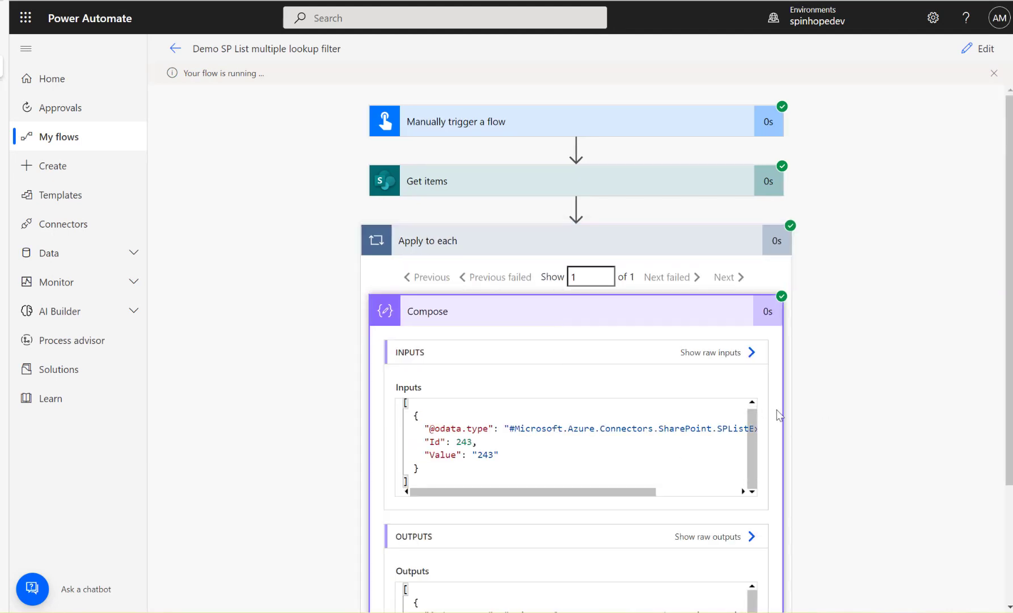
pyautogui.scroll(-2, 775, 411)
# Step: Reopen the flow for editing and replace the or operator in the Get items filter query with and
pyautogui.click(978, 50)
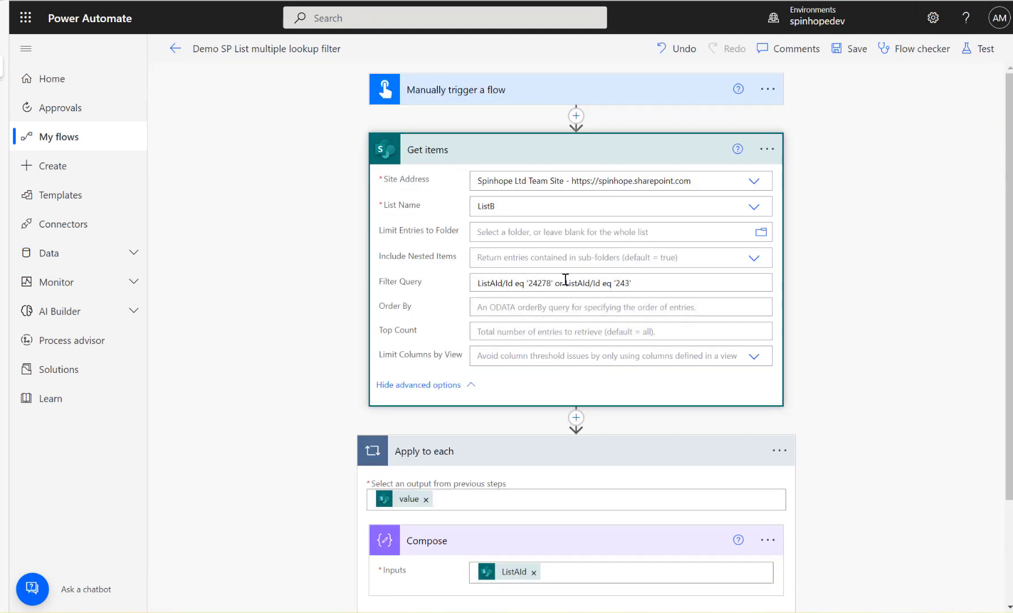
pyautogui.press('BackSpace')
pyautogui.press('BackSpace')
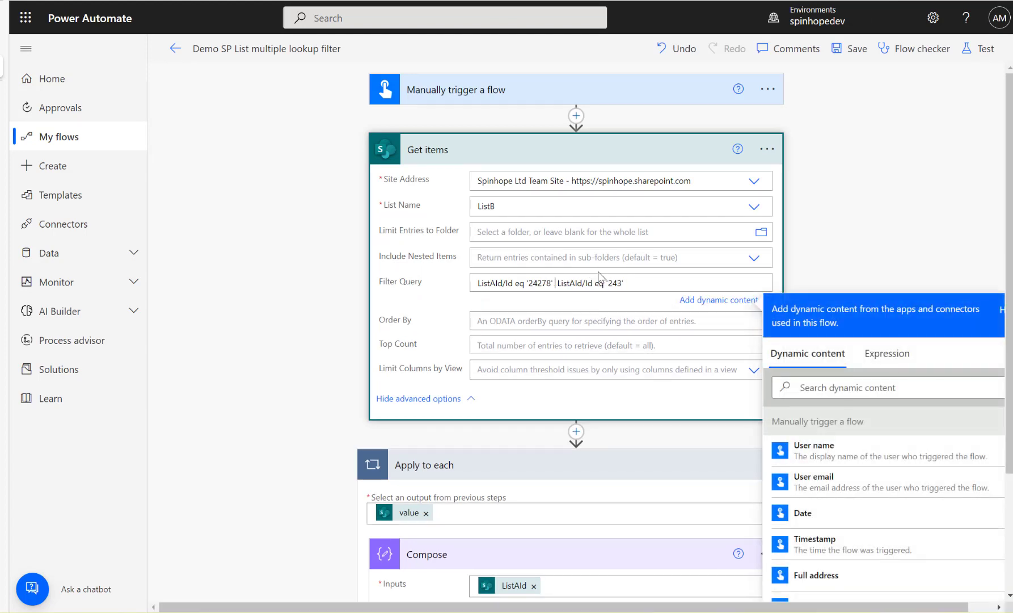
pyautogui.write('and')
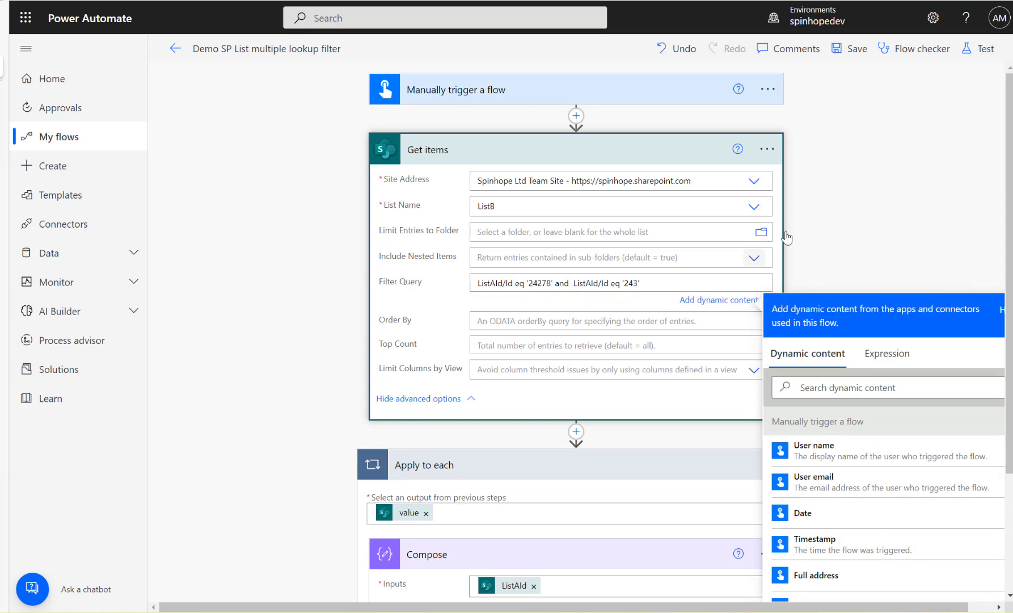
pyautogui.hotkey('ctrl', 'a')
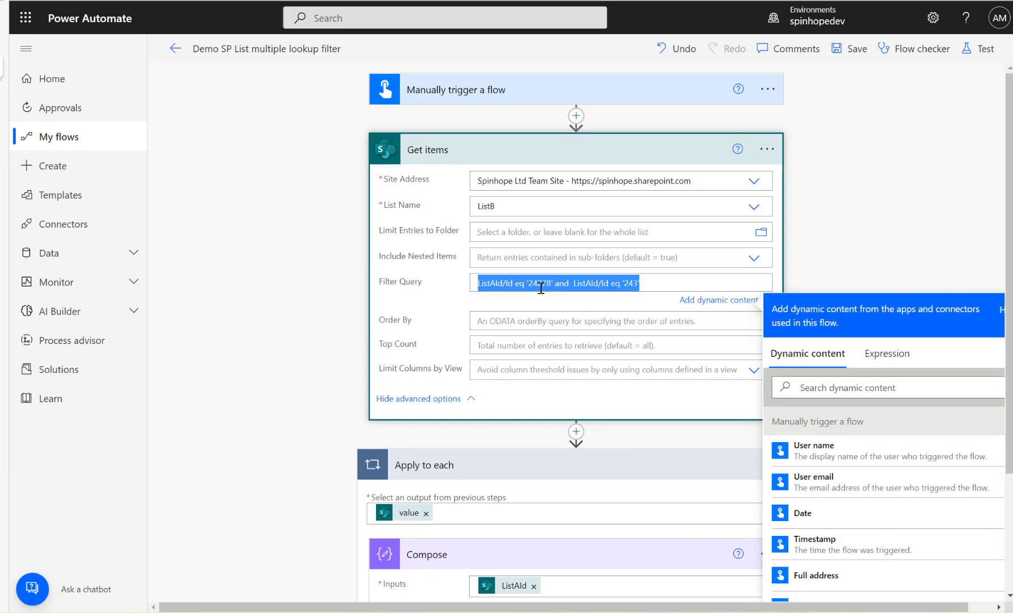
pyautogui.click(541, 284)
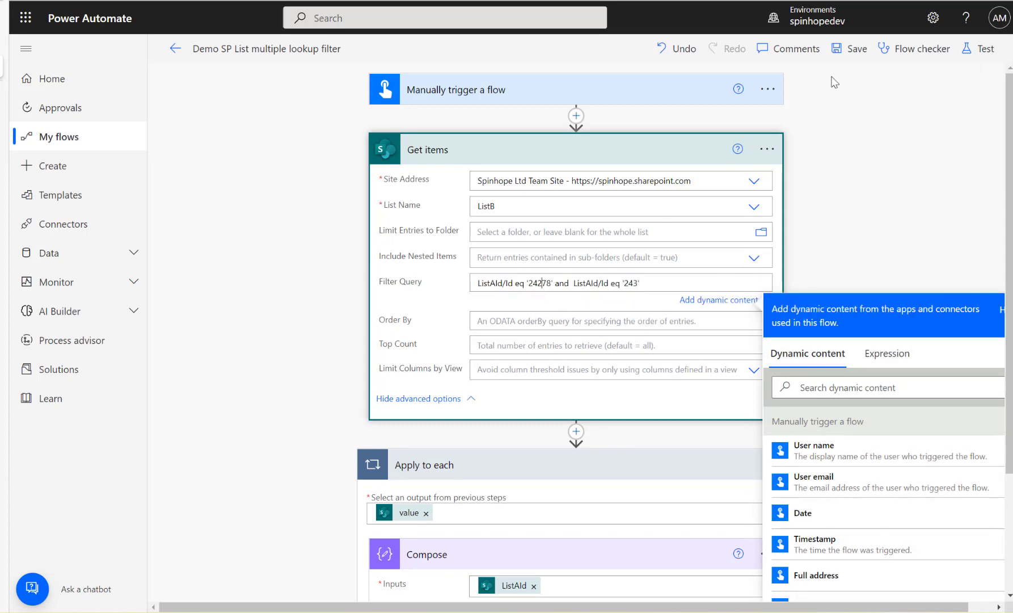
# Step: Save the flow, run a manual test with the 24278 and 243 filter, and expand the Apply to each loop
pyautogui.click(985, 45)
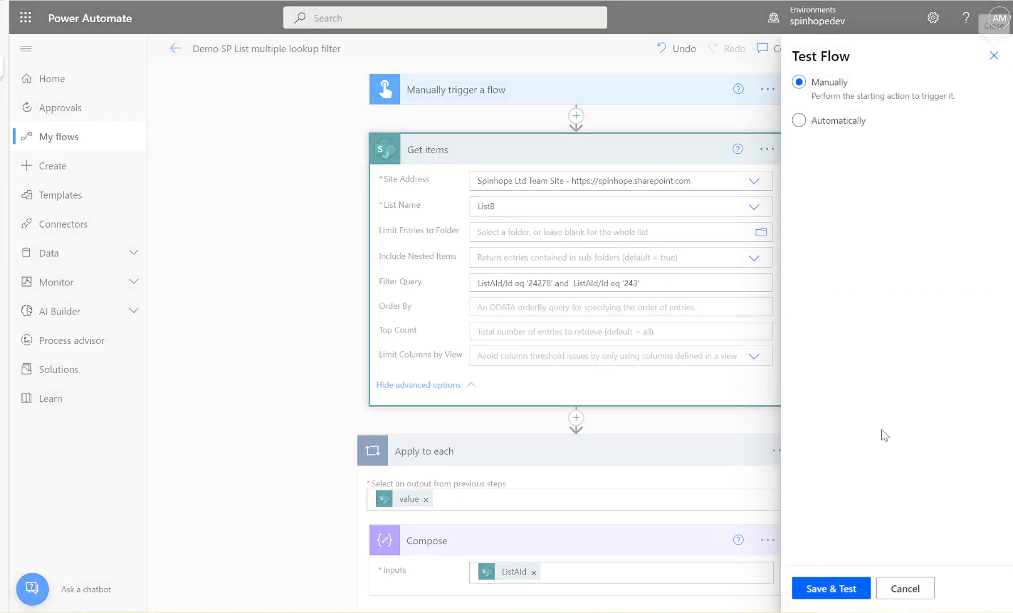
pyautogui.click(833, 587)
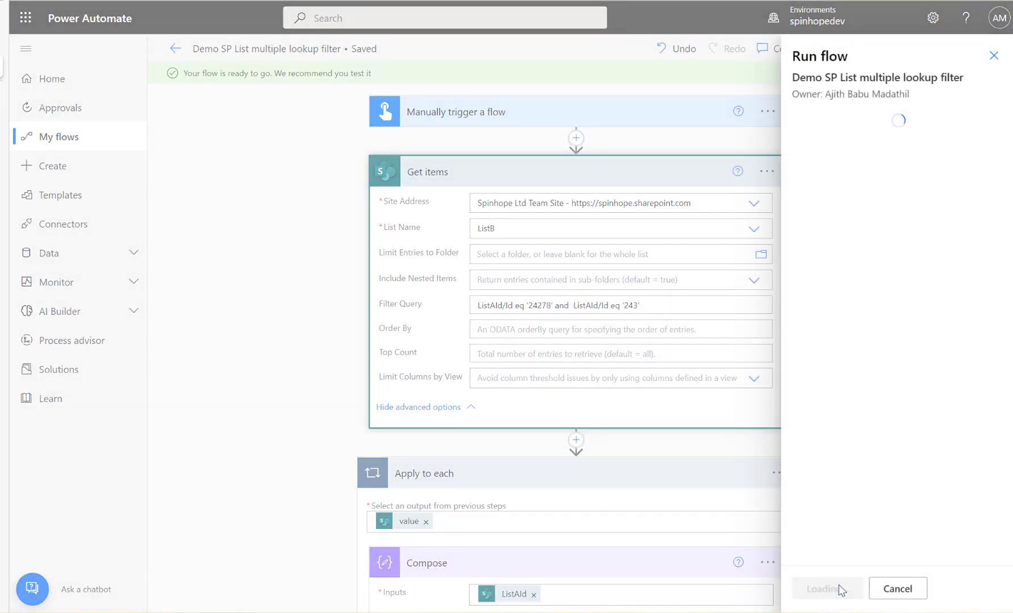
pyautogui.click(839, 593)
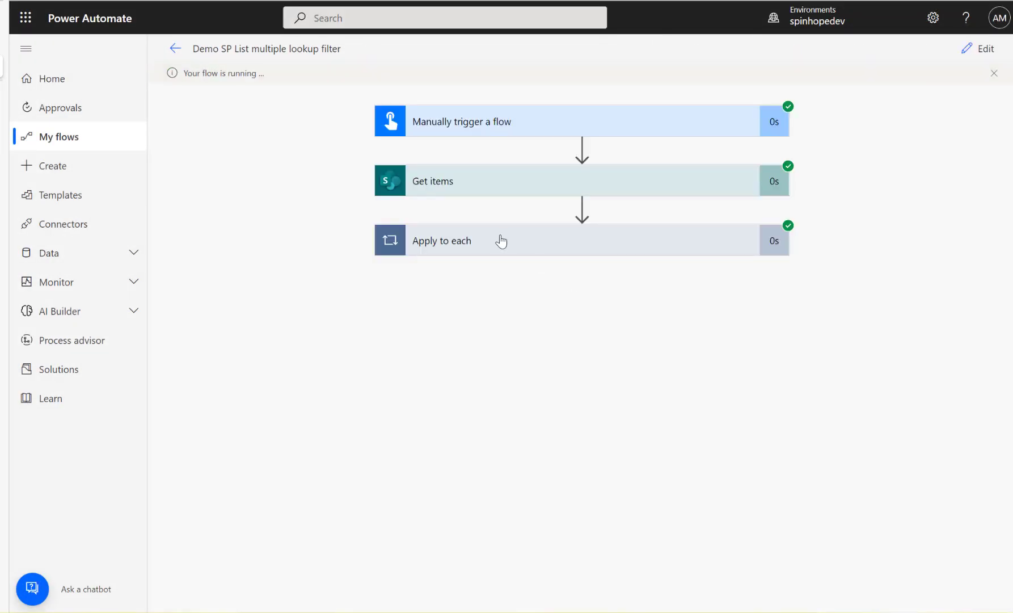
pyautogui.click(501, 241)
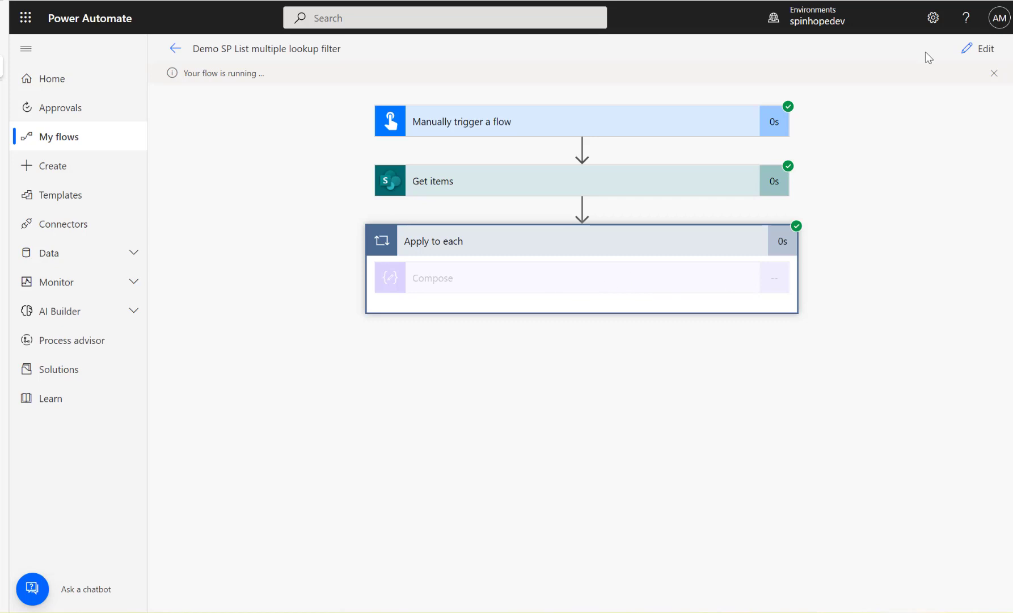
# Step: Reopen the flow for editing and change the Get items filter query to ListAId/Id eq '242' and ListAId/Id eq '243'
pyautogui.click(970, 51)
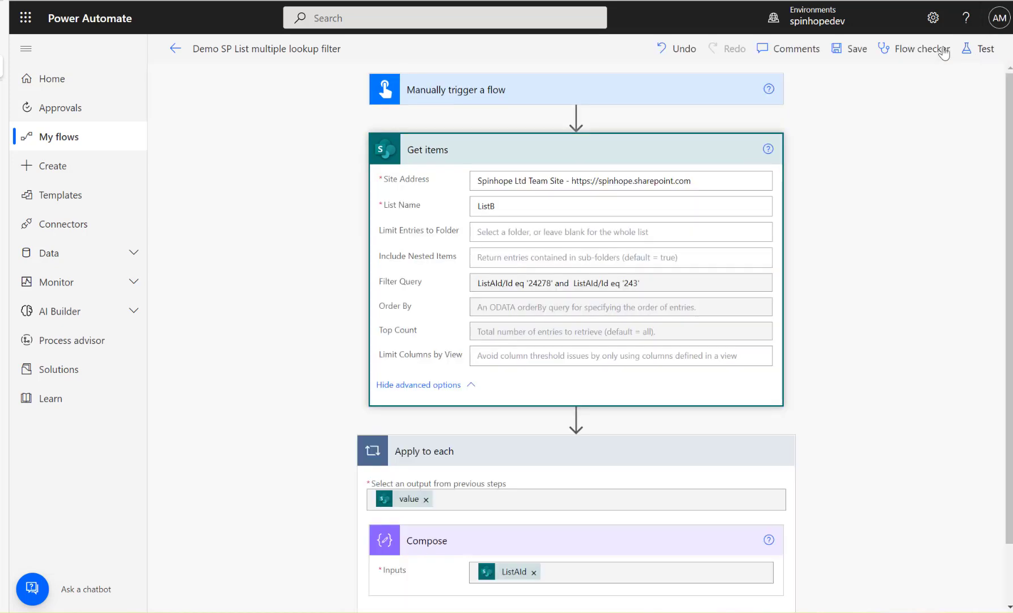
pyautogui.click(555, 284)
pyautogui.press('BackSpace')
pyautogui.press('BackSpace')
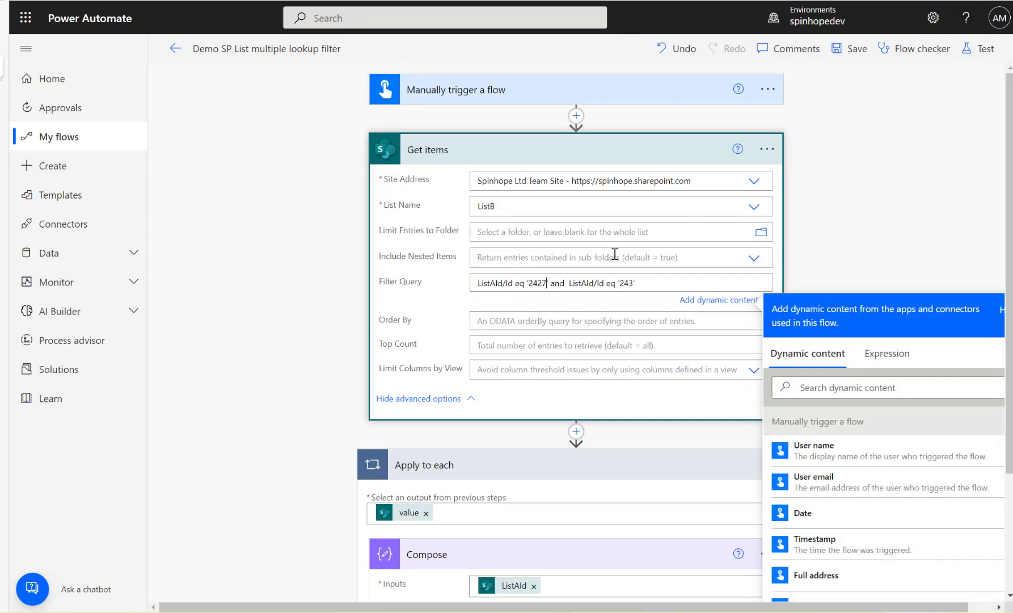
pyautogui.press('BackSpace')
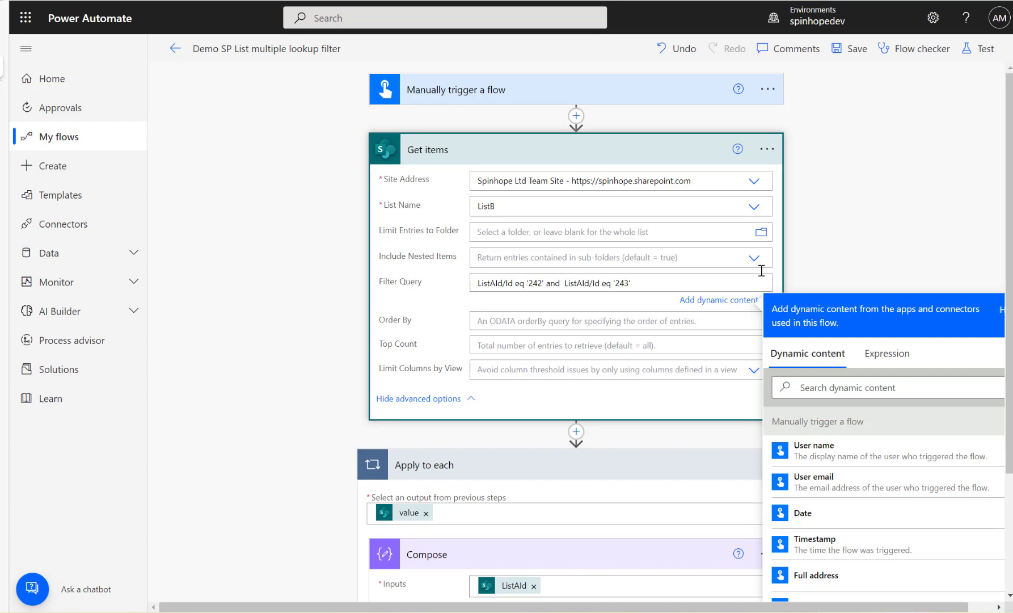
# Step: Save the flow, run a manual test with the 242 and 243 filter, and inspect the Apply to each and Get items actions
pyautogui.click(980, 49)
pyautogui.click(820, 590)
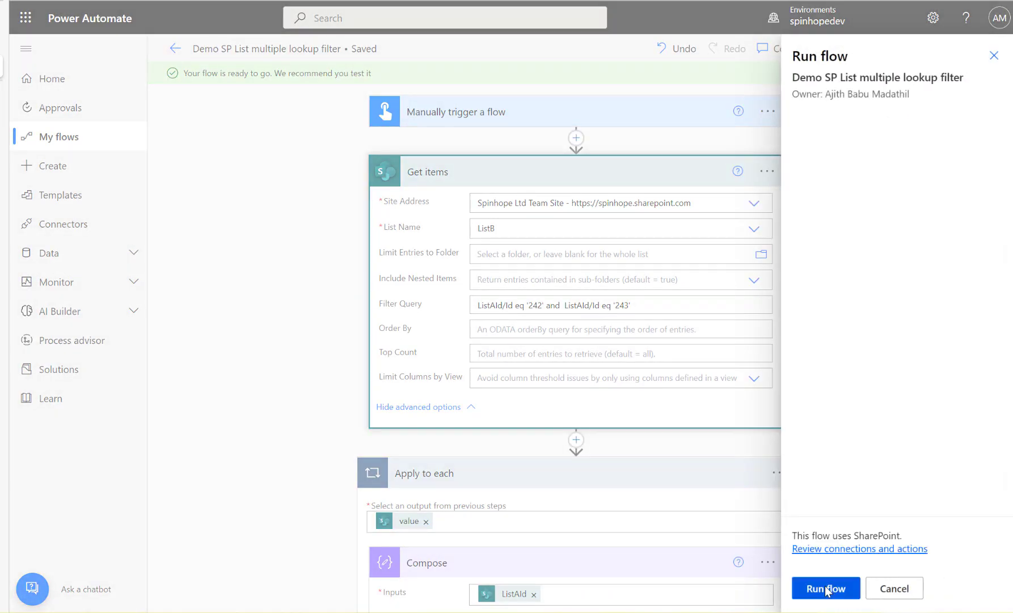
pyautogui.click(825, 589)
pyautogui.click(827, 591)
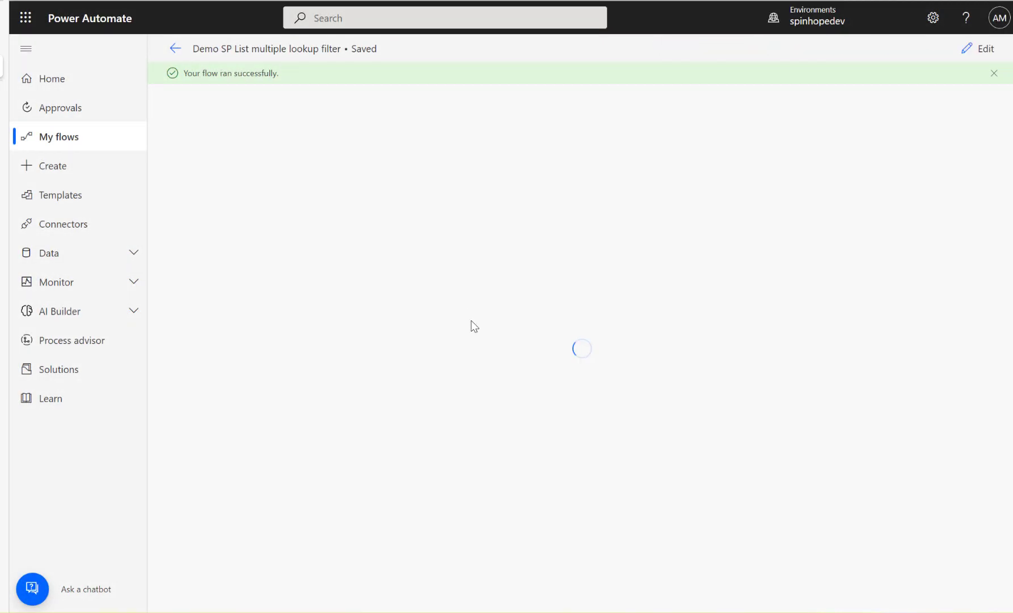
pyautogui.click(499, 252)
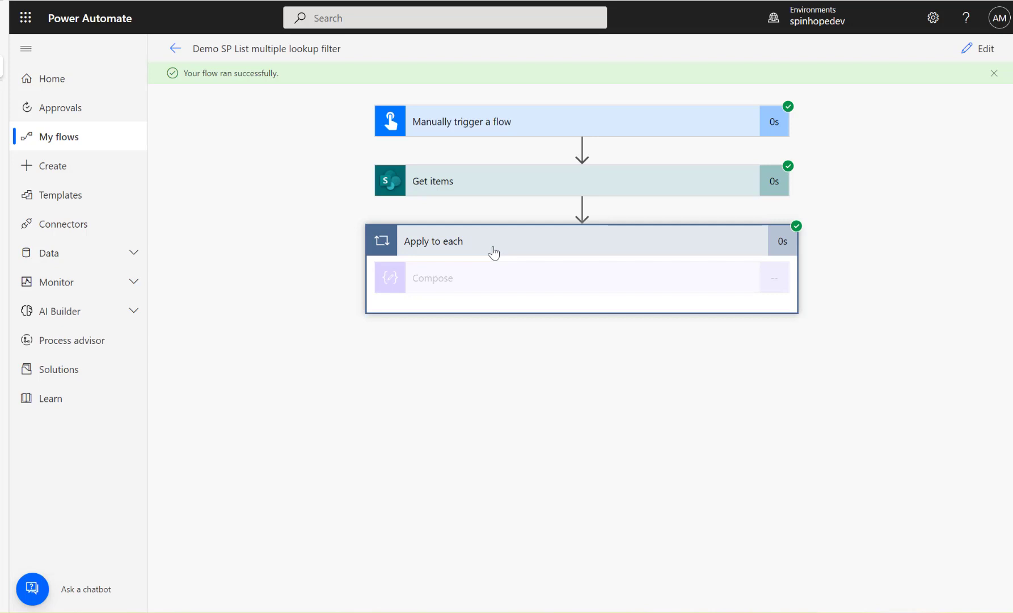
pyautogui.click(486, 185)
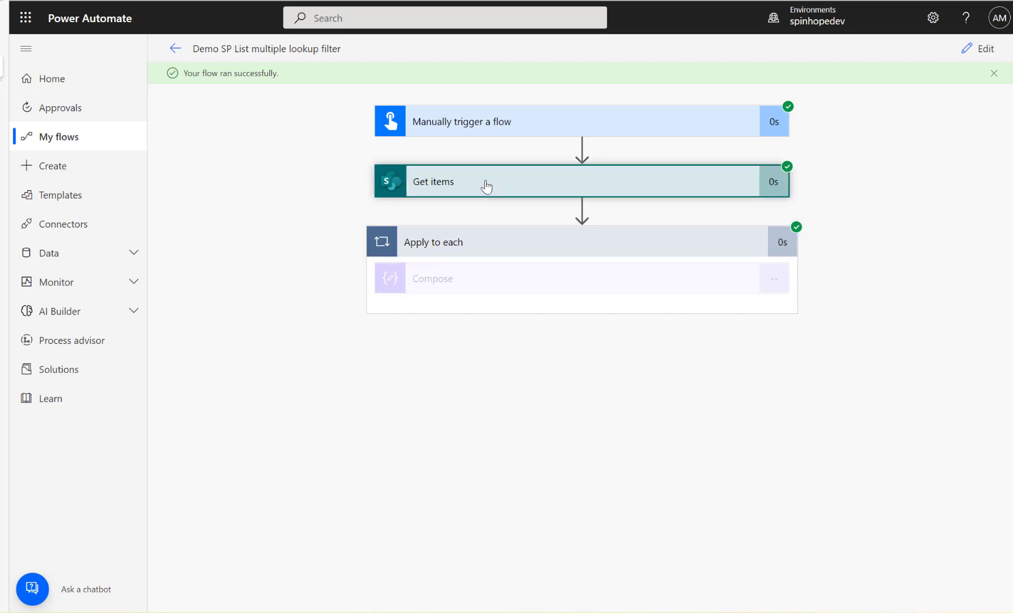
# Step: Check ListB's ListAId values in SharePoint, and reopen the flow for editing to review the and operator in the filter query
pyautogui.click(0, 48)
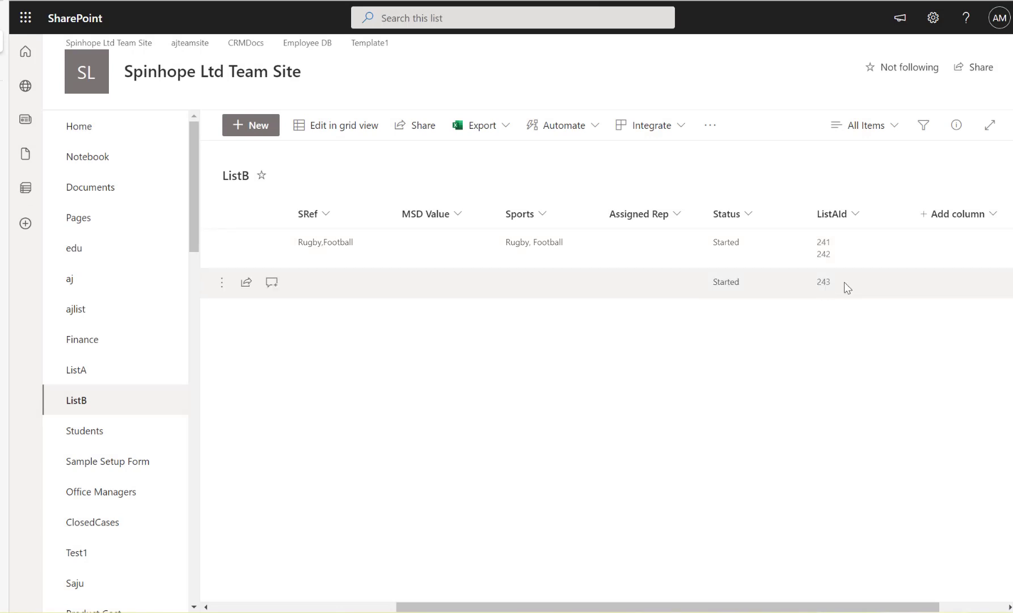
pyautogui.click(1, 67)
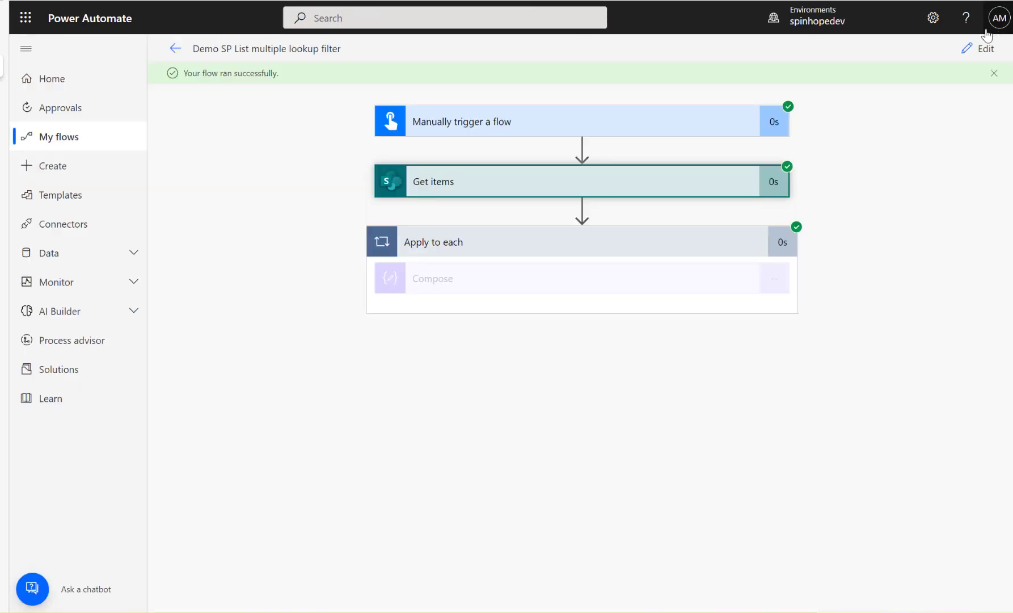
pyautogui.click(969, 50)
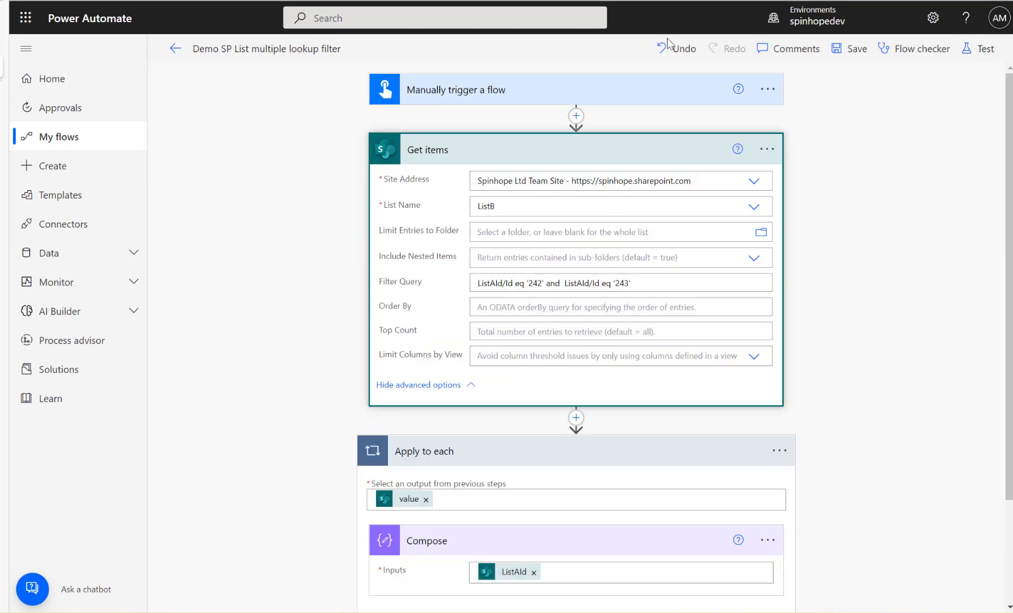
pyautogui.doubleClick(551, 284)
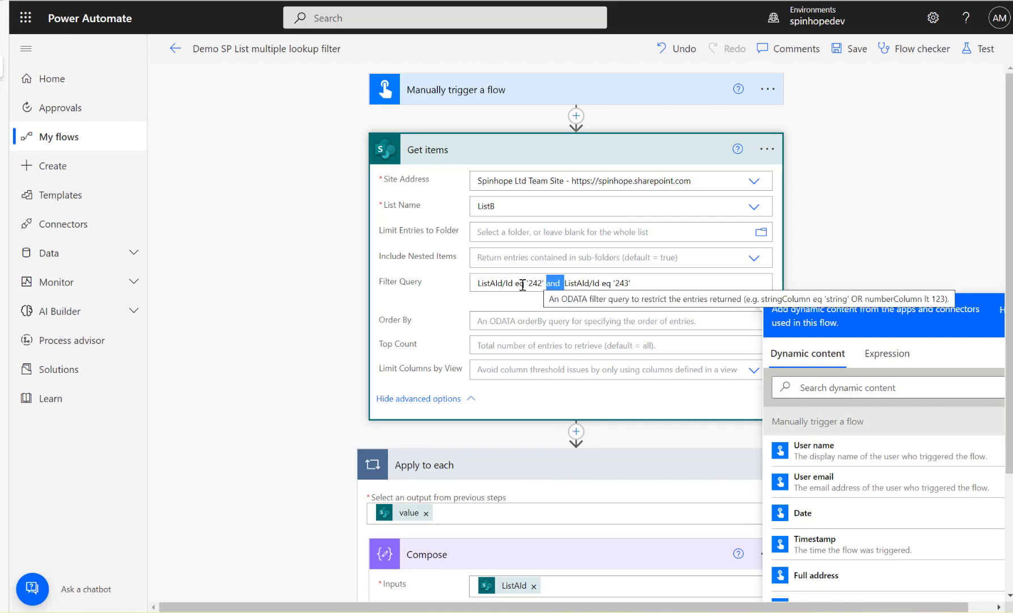
# Step: In SharePoint's ListB, add 243 to the ListAId lookup of the Demo Test item and save the item
pyautogui.click(85, 53)
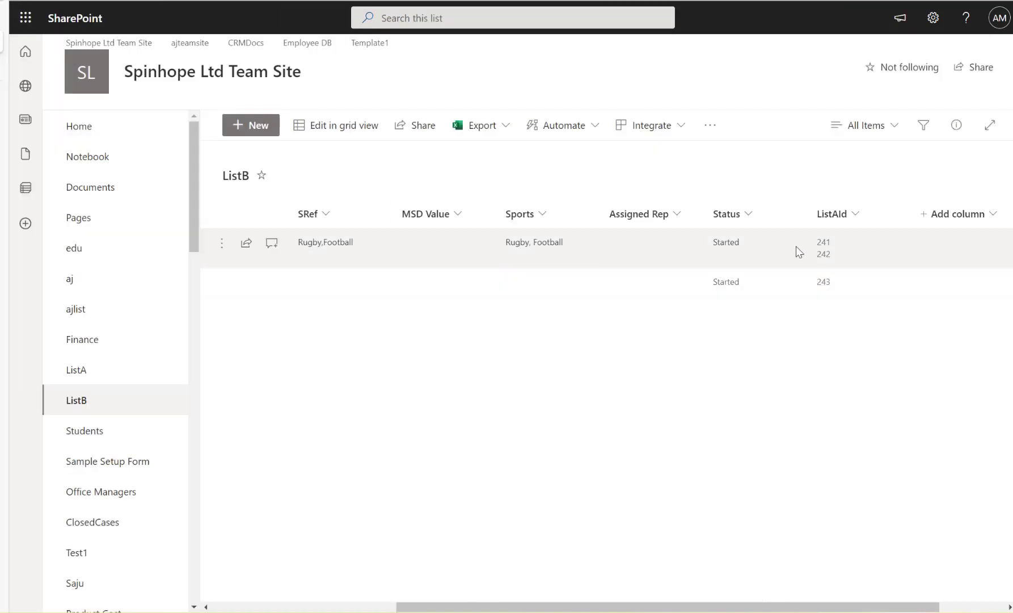
pyautogui.click(322, 248)
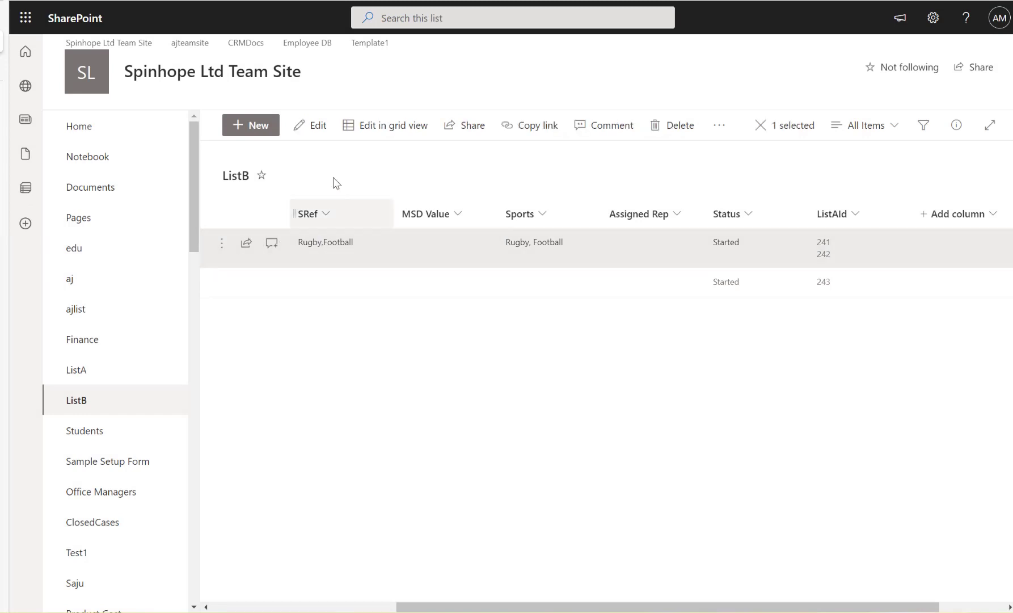
pyautogui.click(306, 125)
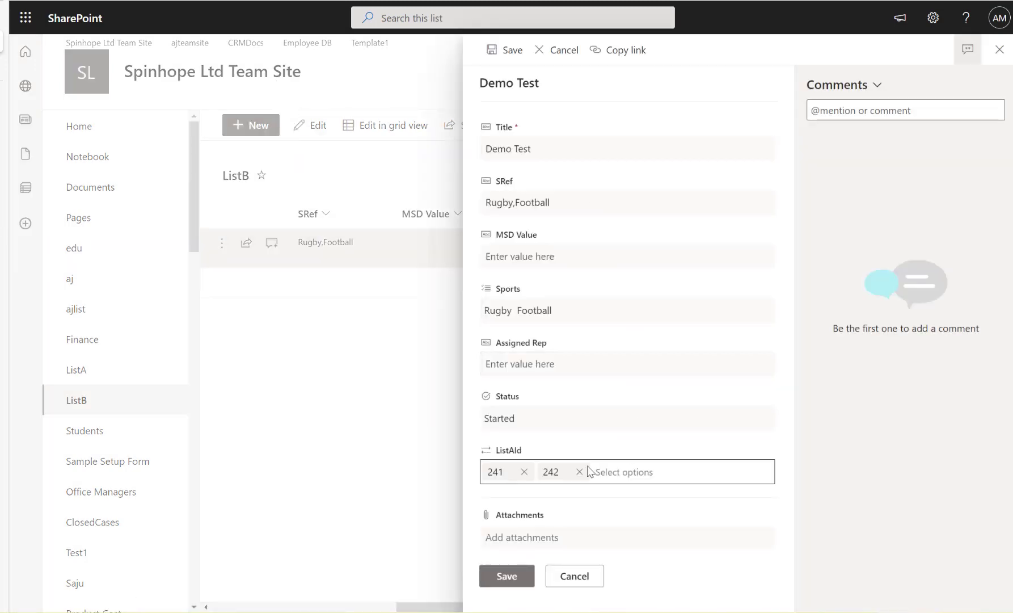
pyautogui.click(604, 476)
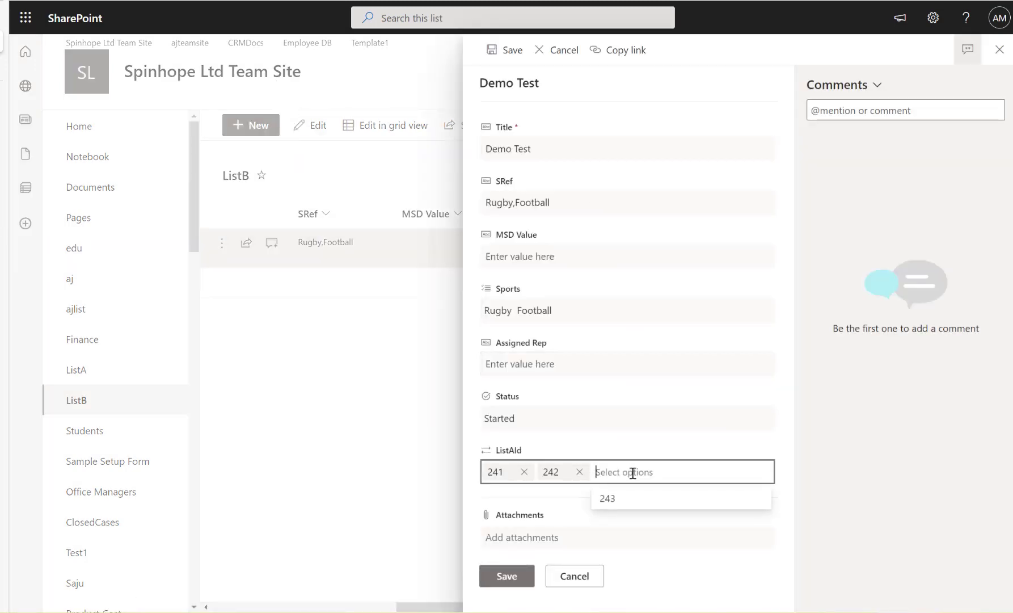
pyautogui.click(624, 507)
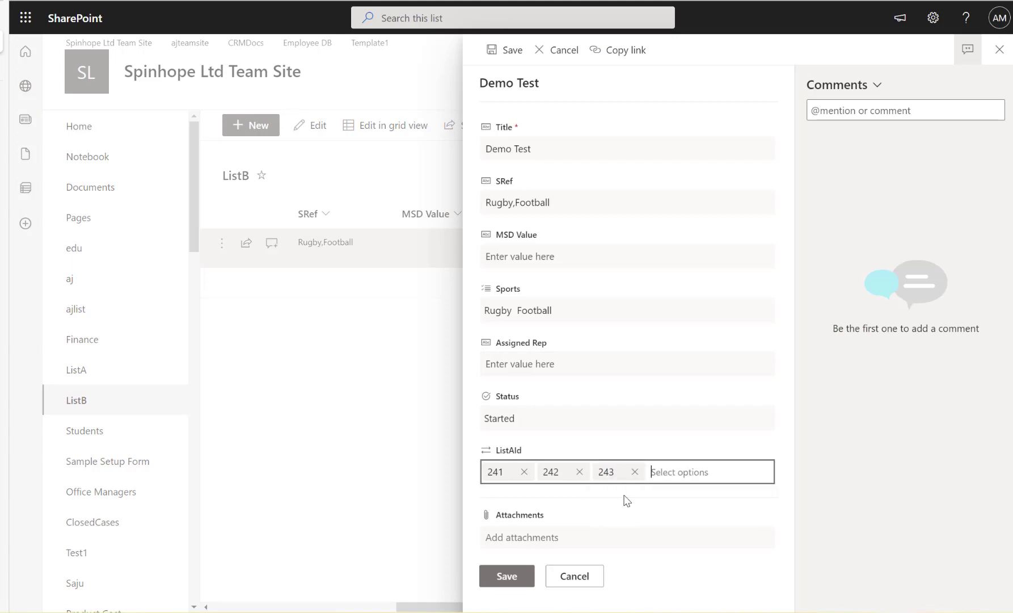
pyautogui.click(506, 585)
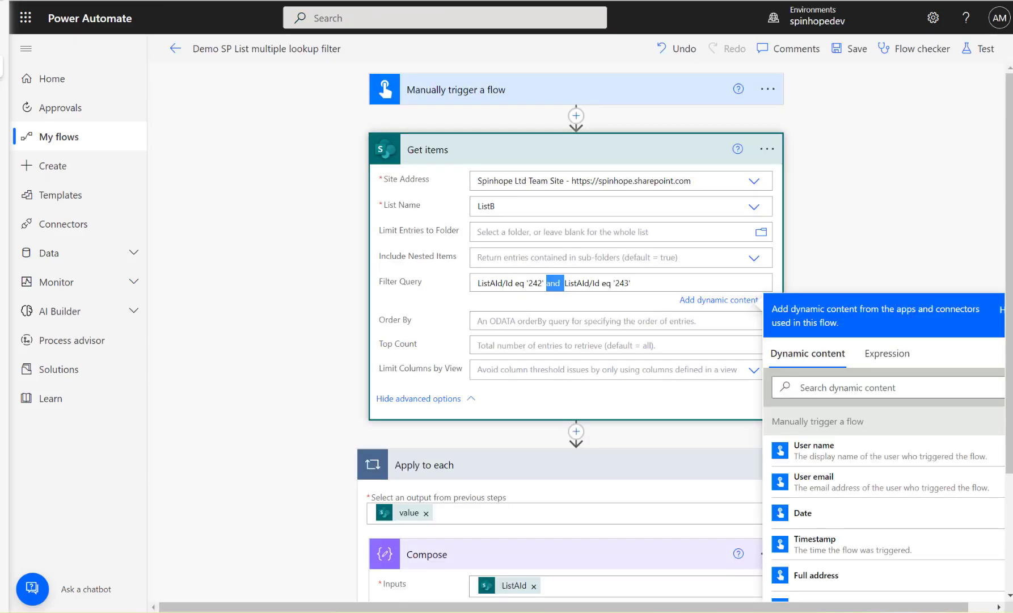
# Step: Return to the flow in Power Automate and run another manual test with the filter query as it stands
pyautogui.click(980, 48)
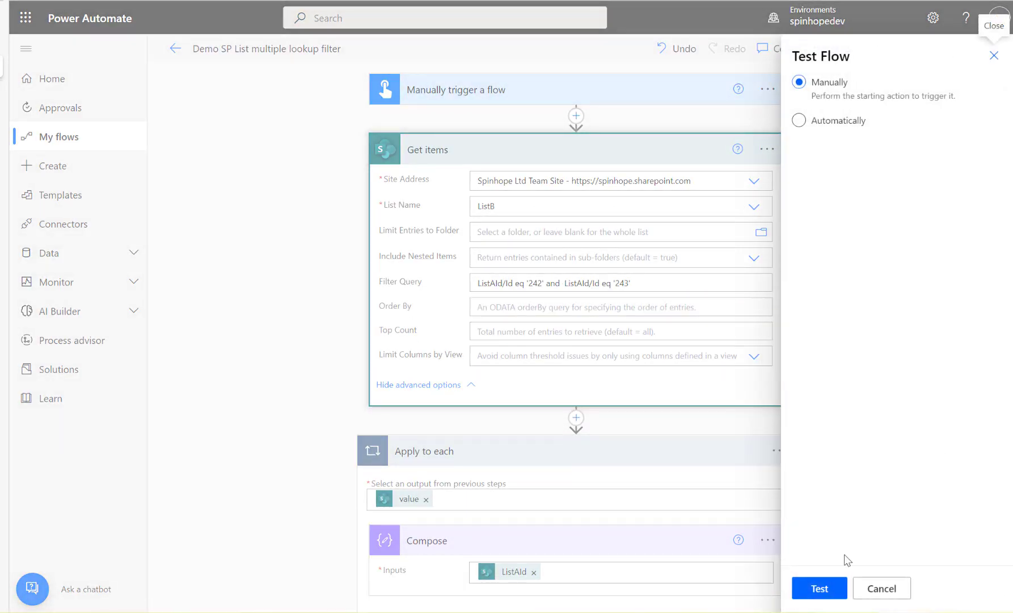
pyautogui.click(821, 588)
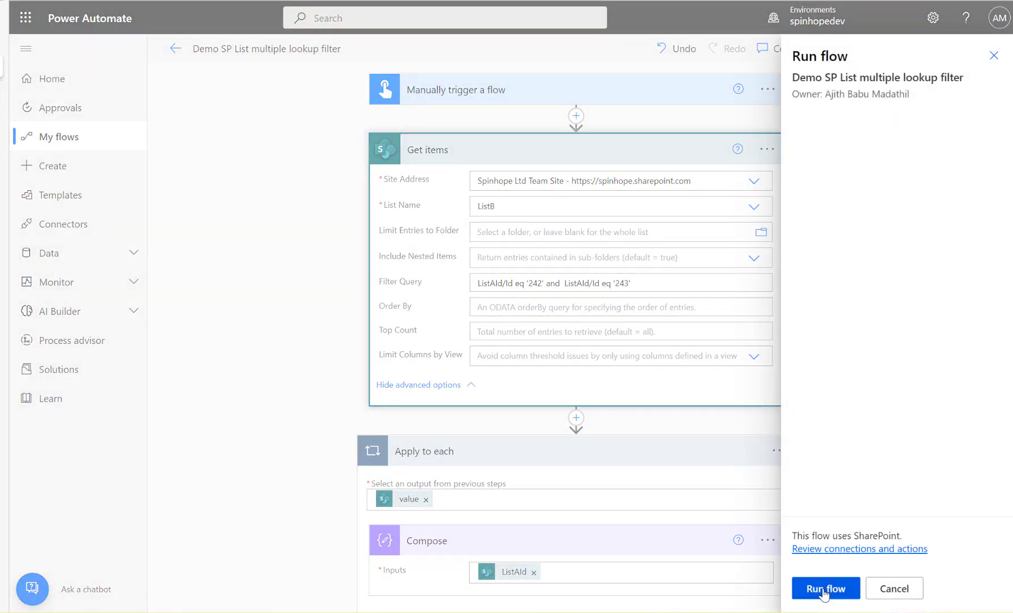
pyautogui.click(821, 588)
pyautogui.click(820, 588)
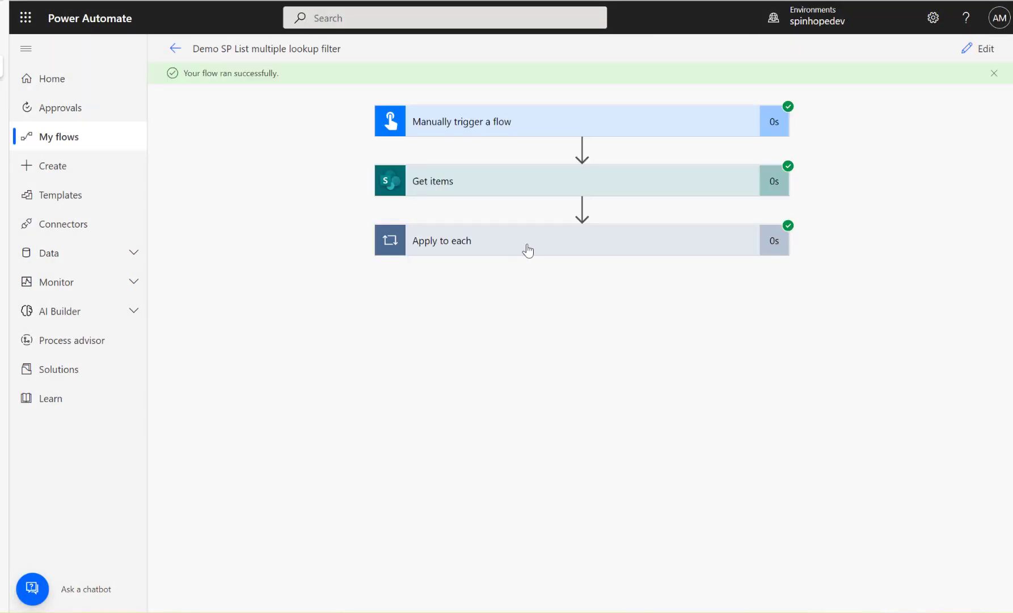
# Step: Examine the Compose action's inputs and outputs inside Apply to each, and the full filter query in the Get items run details
pyautogui.click(527, 250)
pyautogui.click(554, 310)
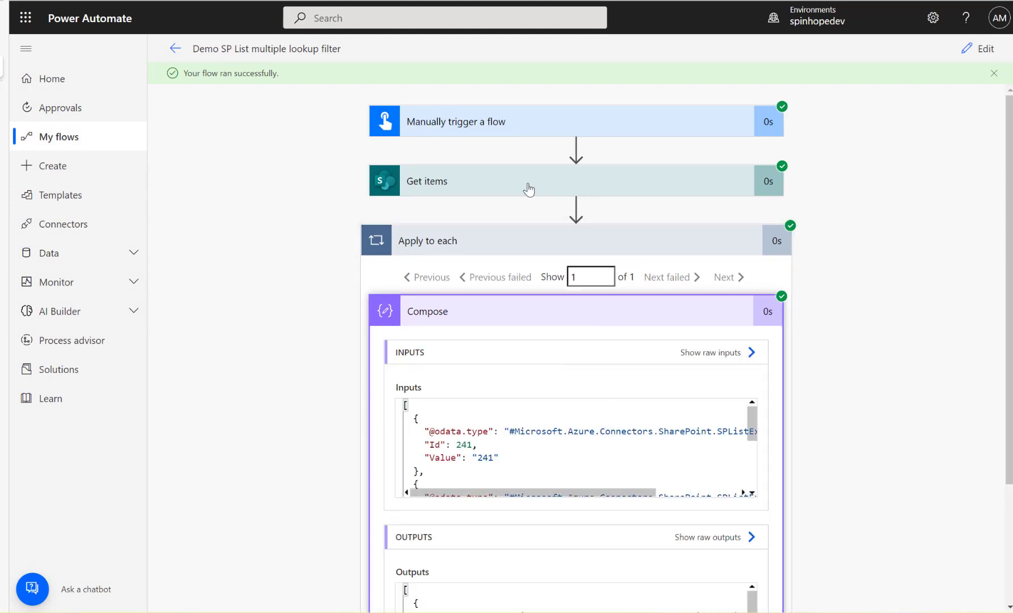
pyautogui.click(483, 180)
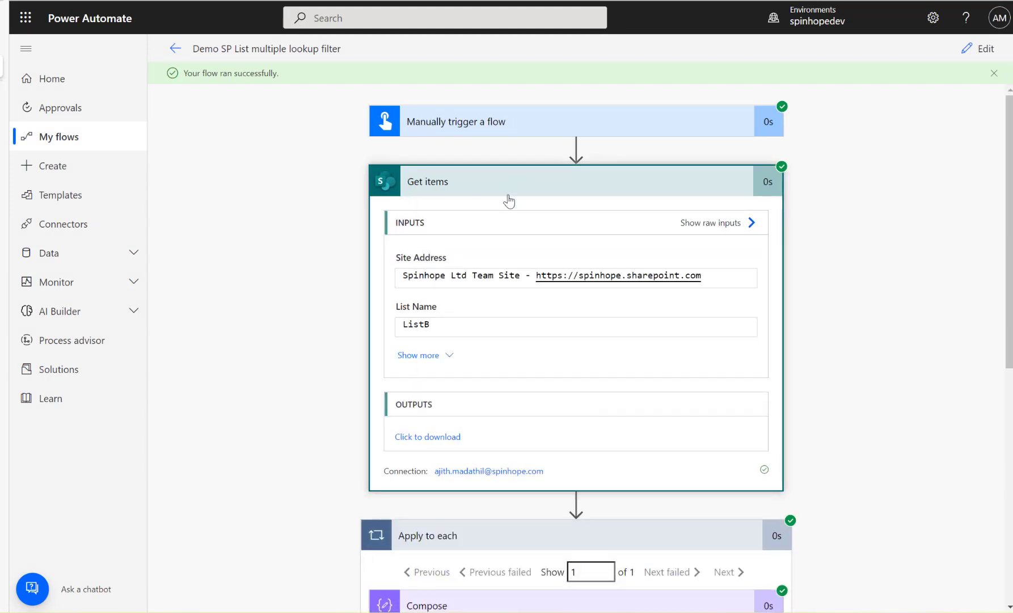
pyautogui.click(422, 356)
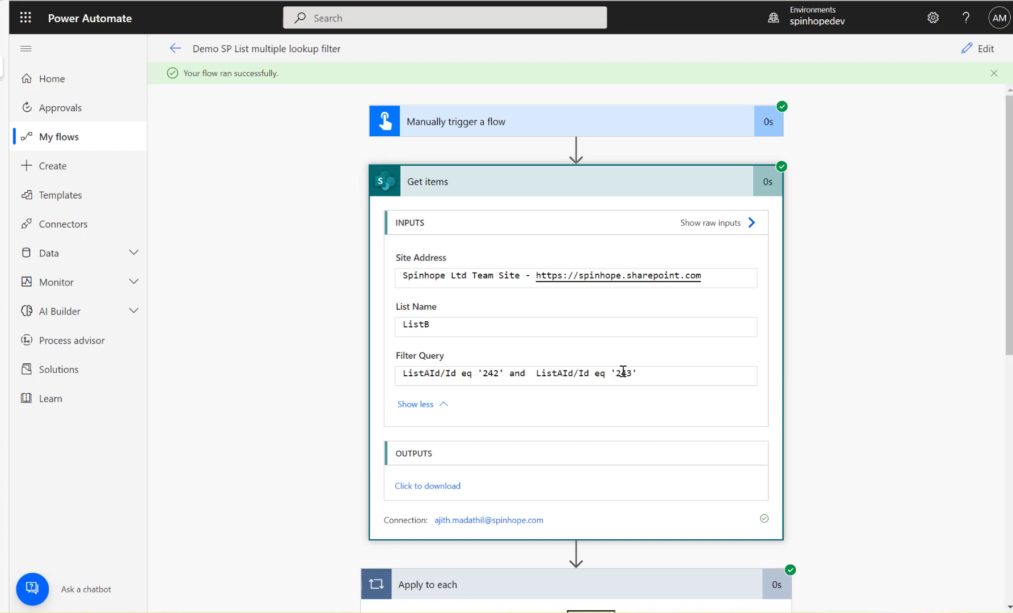
pyautogui.click(15, 43)
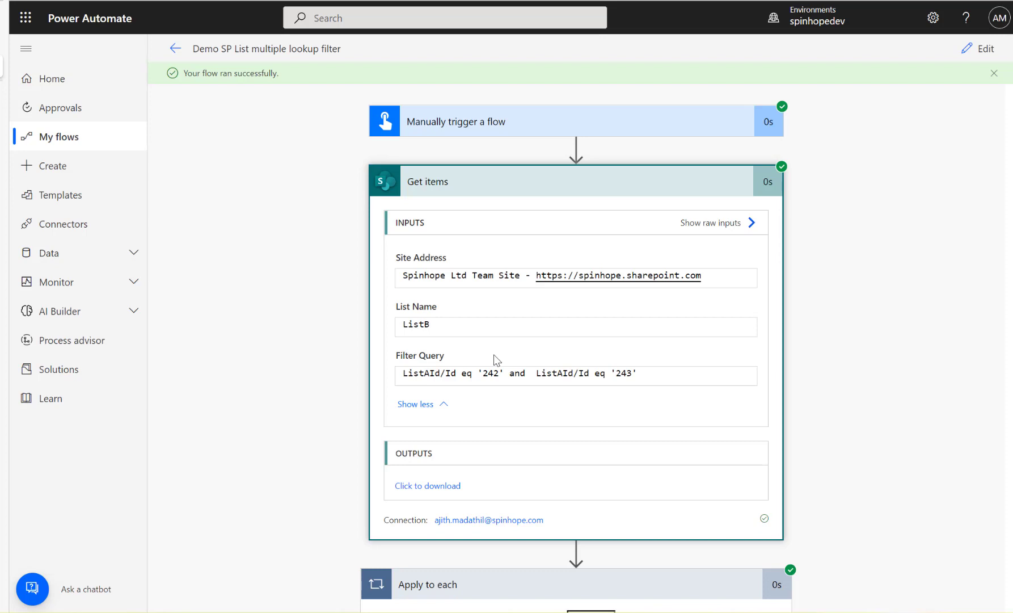
pyautogui.doubleClick(418, 373)
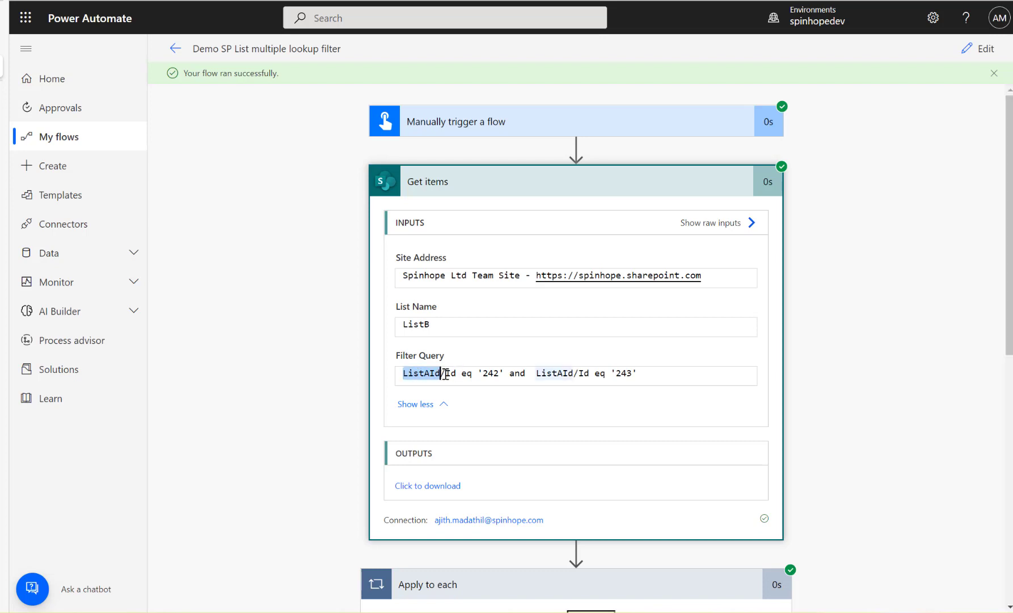
pyautogui.click(463, 375)
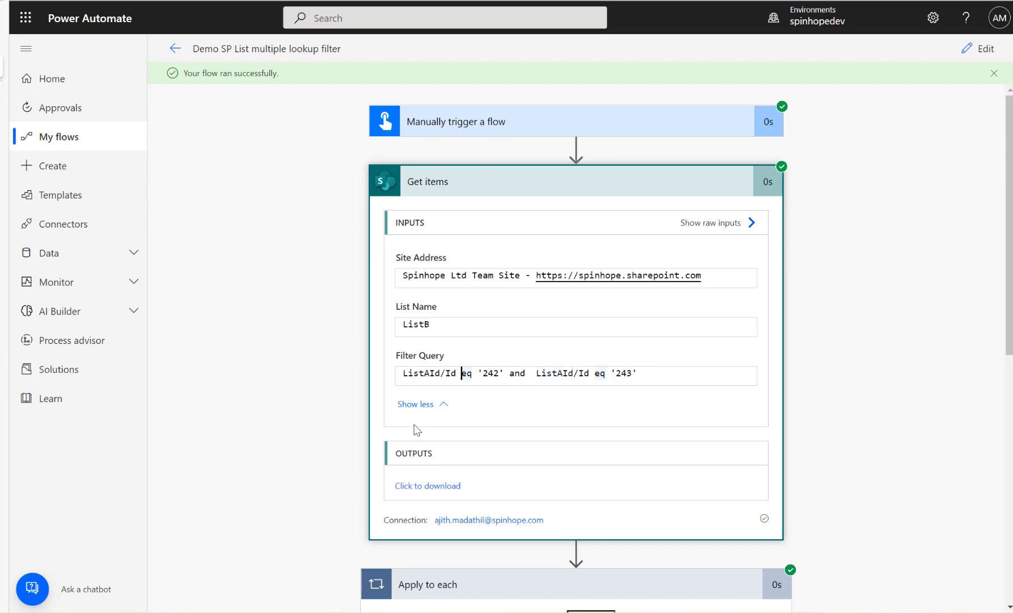
# Step: Open the raw Get items output, examine the Id and Value pairs under ListAId, and return to the flow run
pyautogui.click(421, 487)
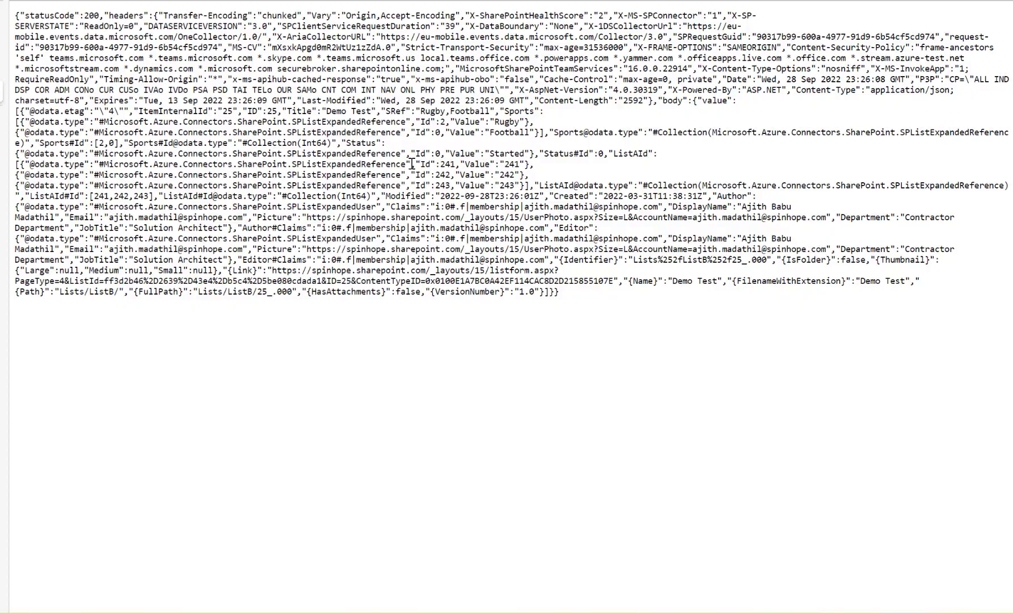
pyautogui.hotkey('ctrl', 'a')
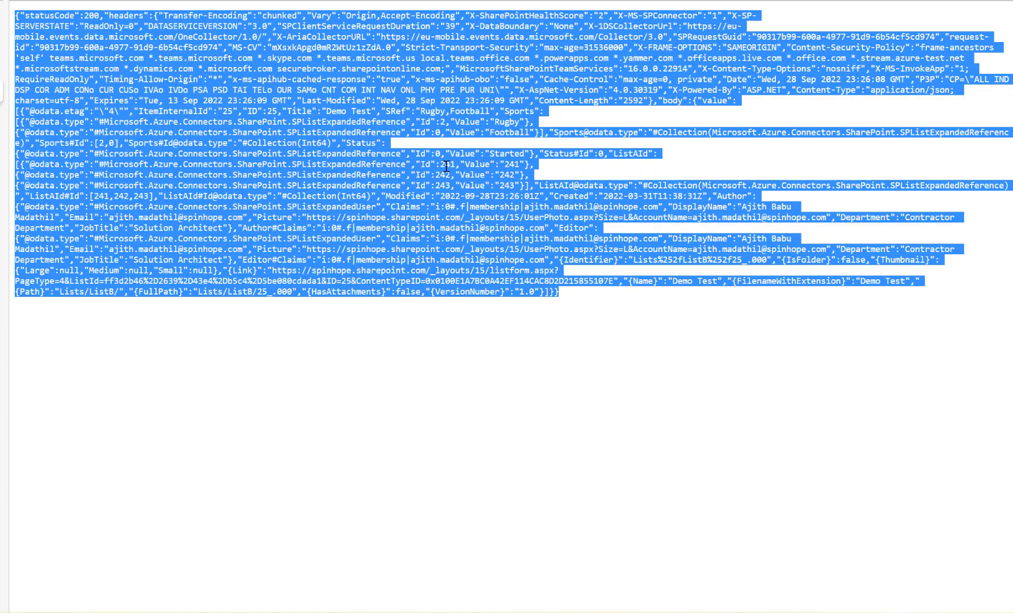
pyautogui.click(445, 167)
pyautogui.moveTo(418, 169); pyautogui.dragTo(536, 168)
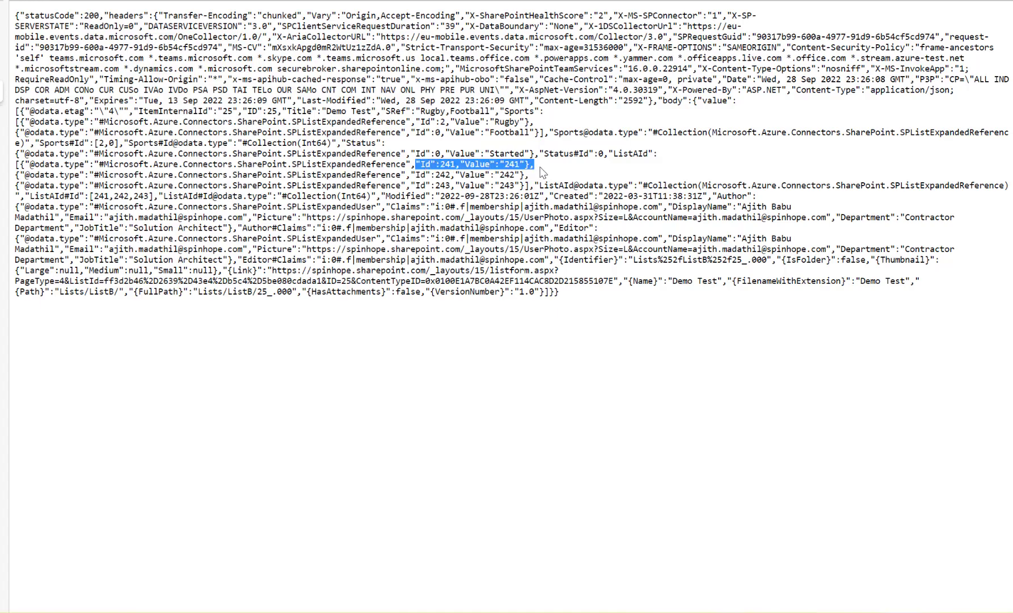
pyautogui.moveTo(413, 174); pyautogui.dragTo(524, 175)
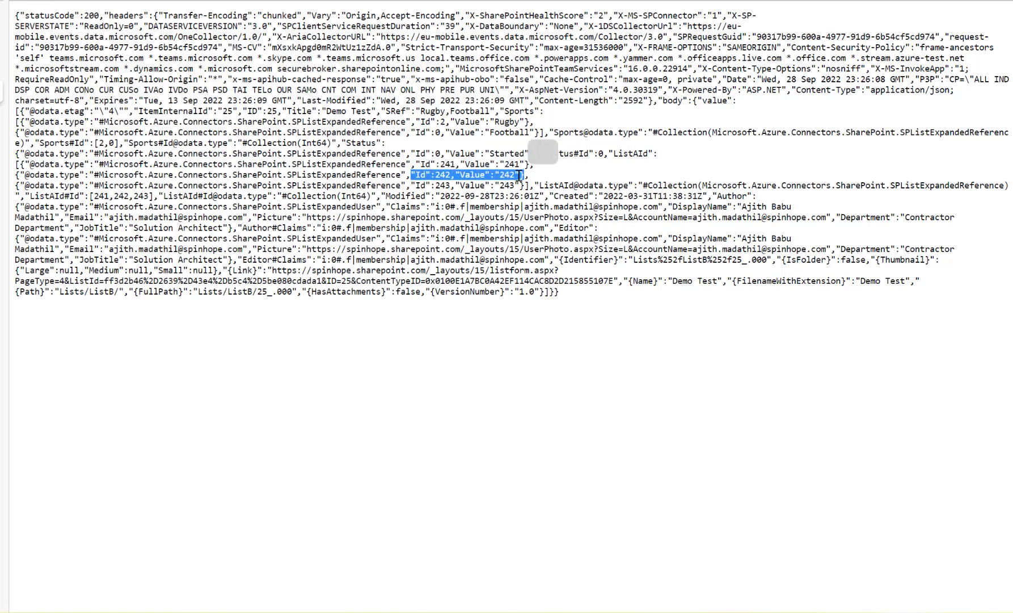
pyautogui.moveTo(5, 66)
pyautogui.click(40, 66)
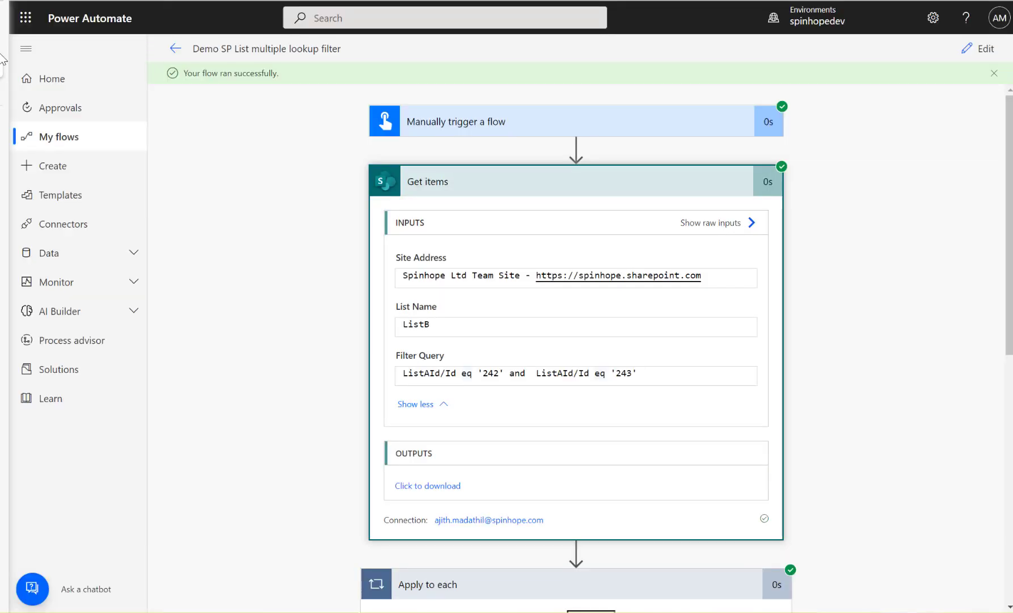